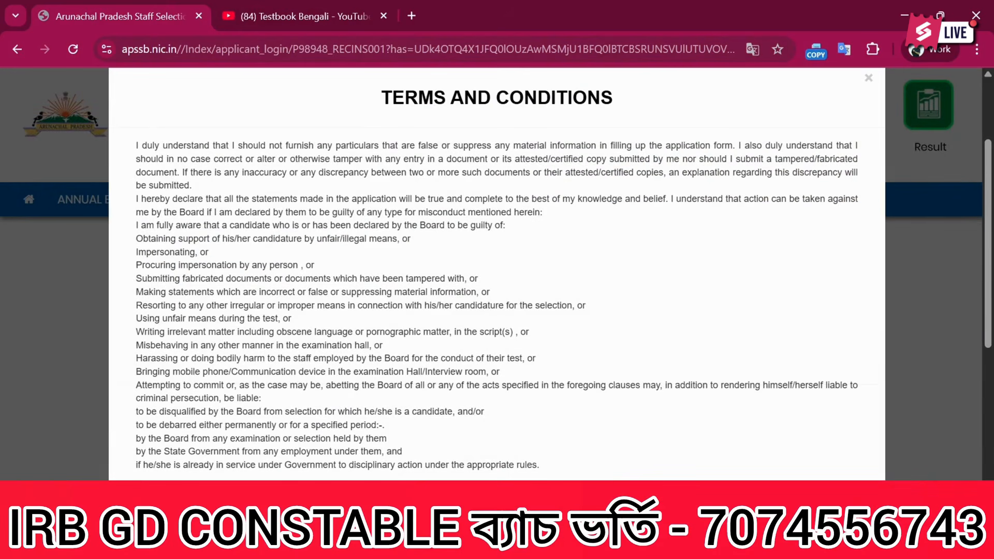
Accept the application's Terms and Conditions to reach the Candidate Registration form.
{"action": "left_click", "coordinate": [455, 416]}
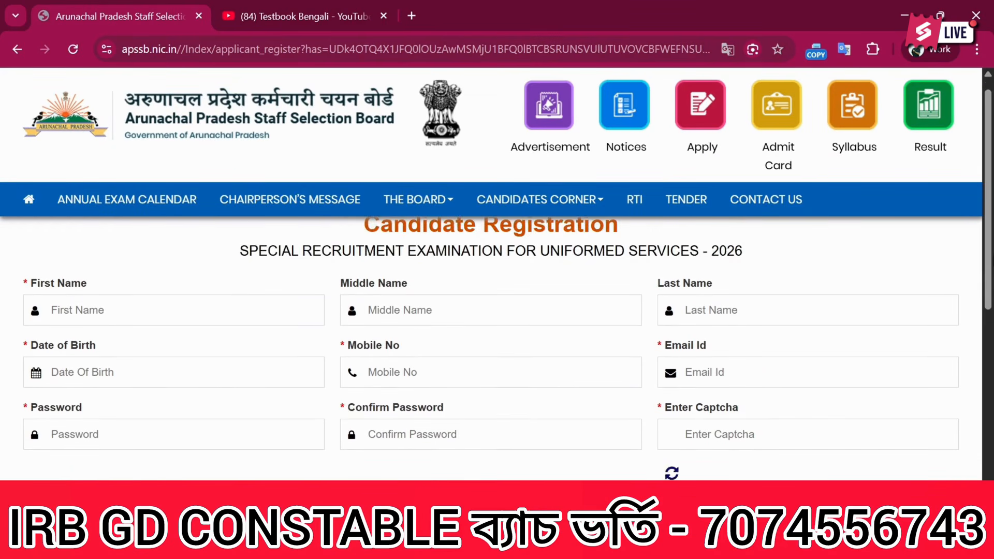
{"action": "left_click", "coordinate": [977, 49]}
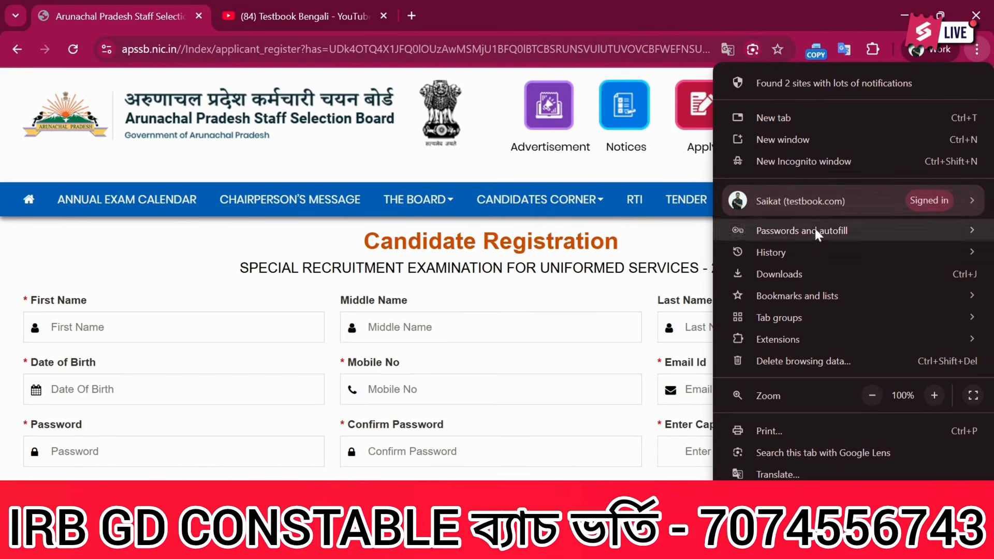
{"action": "key", "text": "Escape"}
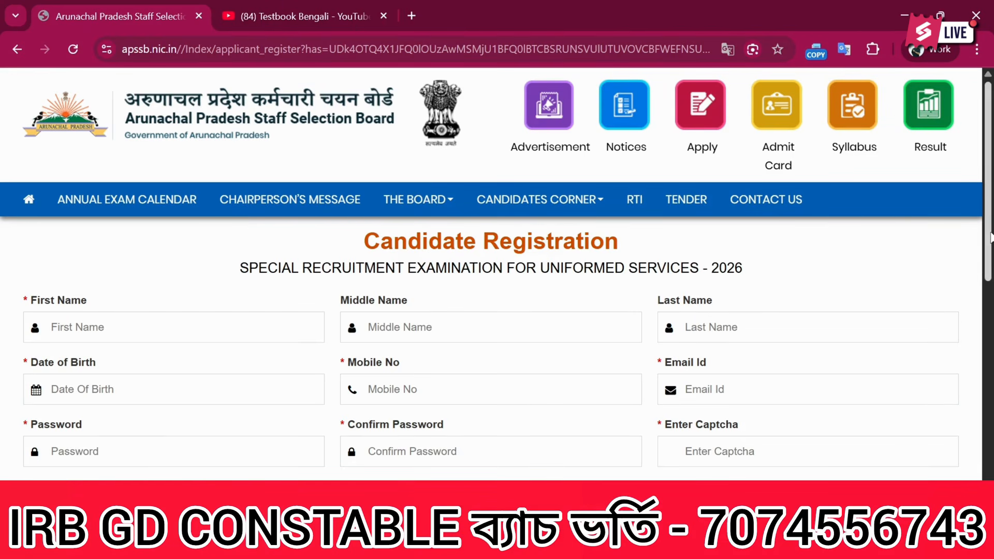
{"action": "left_click_drag", "start_coordinate": [990, 239], "coordinate": [989, 247]}
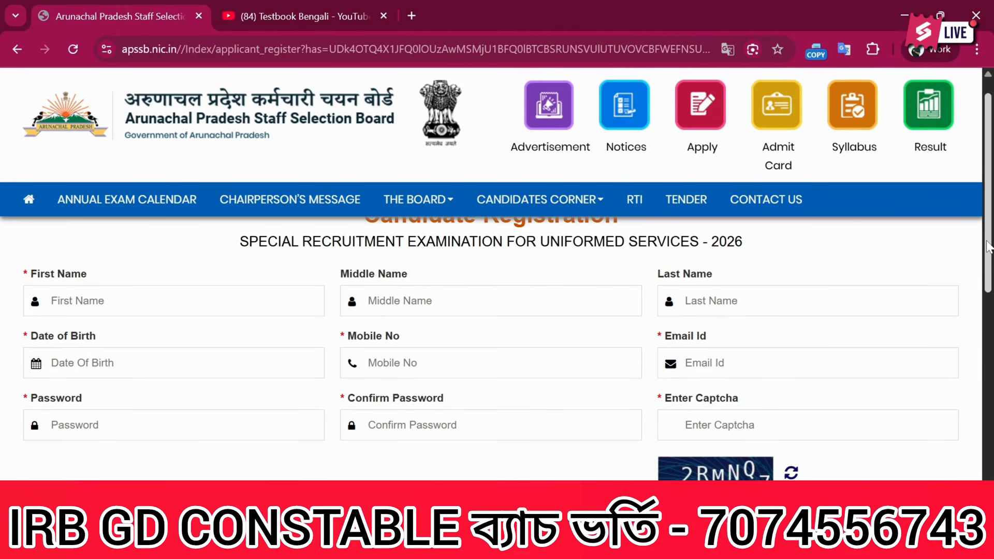
{"action": "left_click_drag", "start_coordinate": [989, 242], "coordinate": [989, 232]}
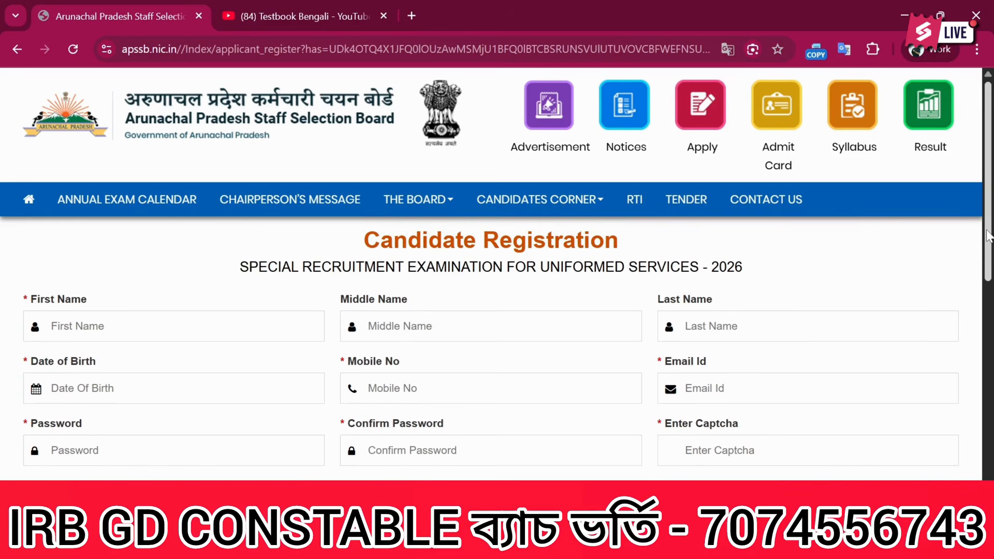
Enter the candidate's first name and last name, leaving Middle Name blank.
{"action": "left_click", "coordinate": [120, 327]}
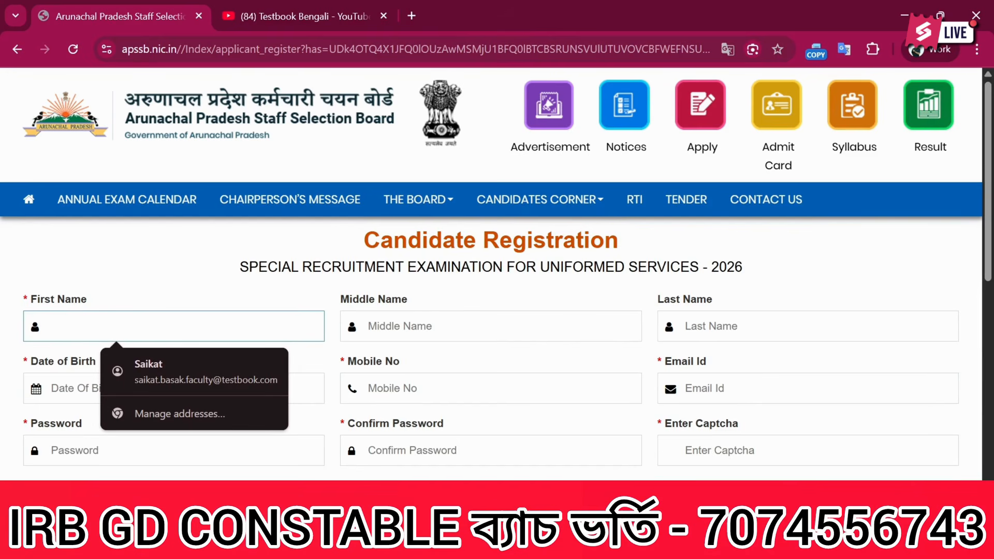
{"action": "left_click", "coordinate": [117, 291]}
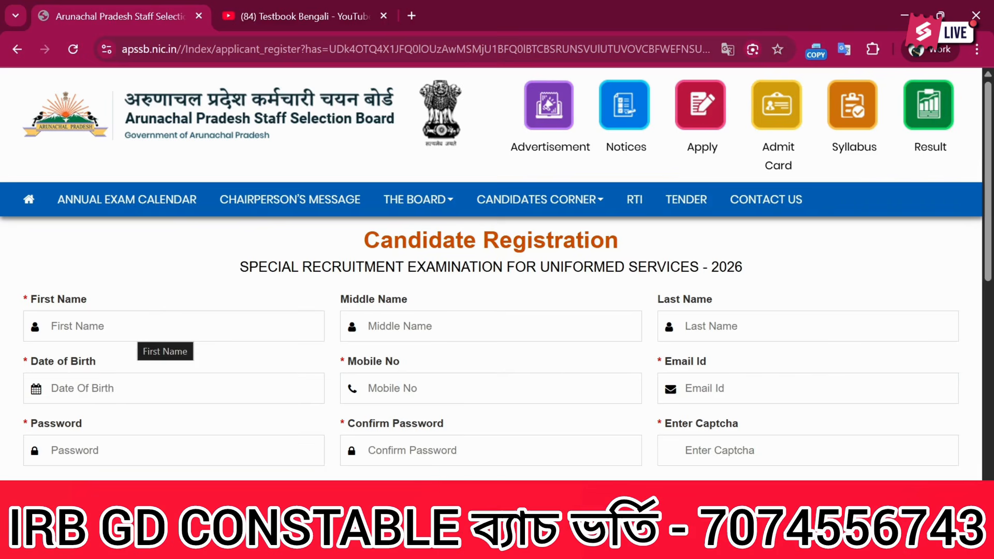
{"action": "left_click", "coordinate": [132, 331]}
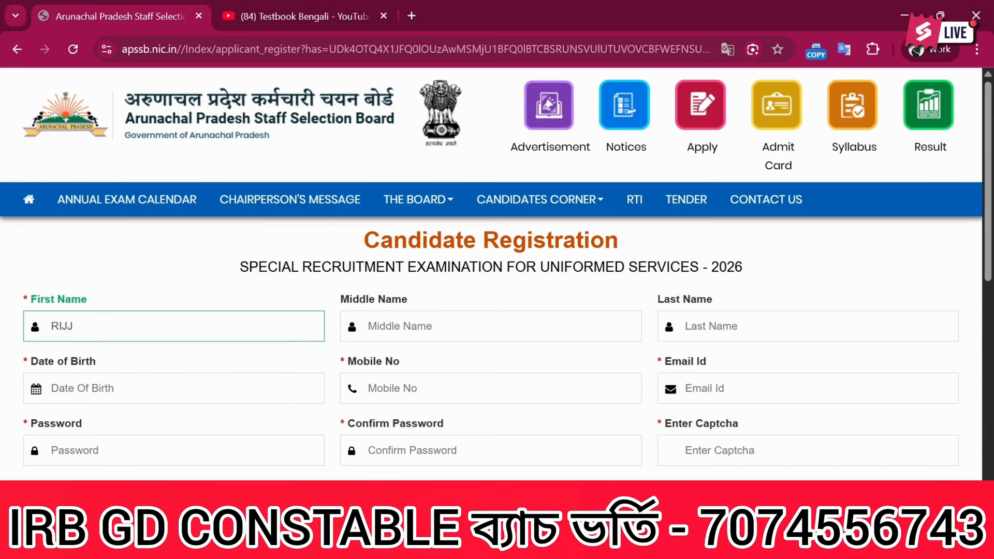
{"action": "left_click", "coordinate": [380, 327]}
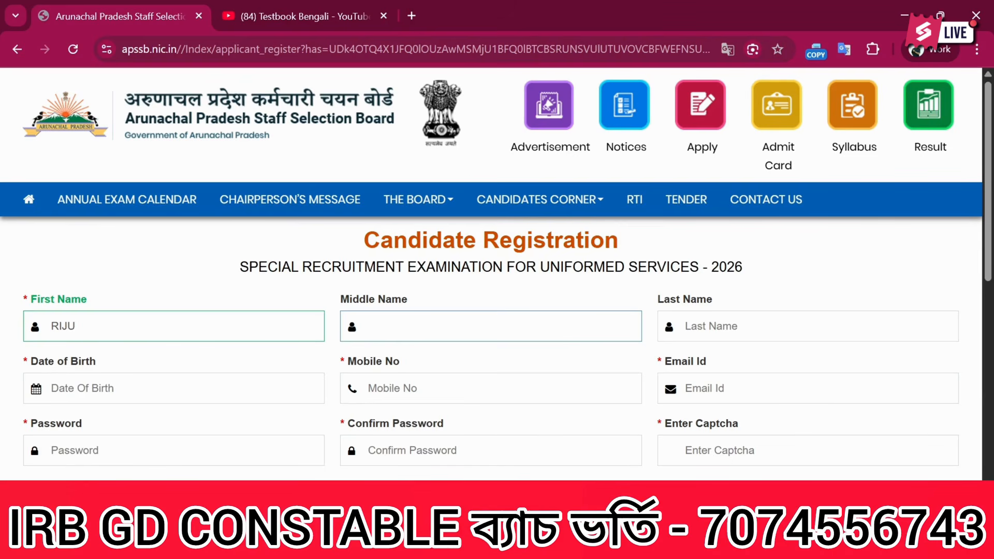
{"action": "left_click", "coordinate": [724, 327]}
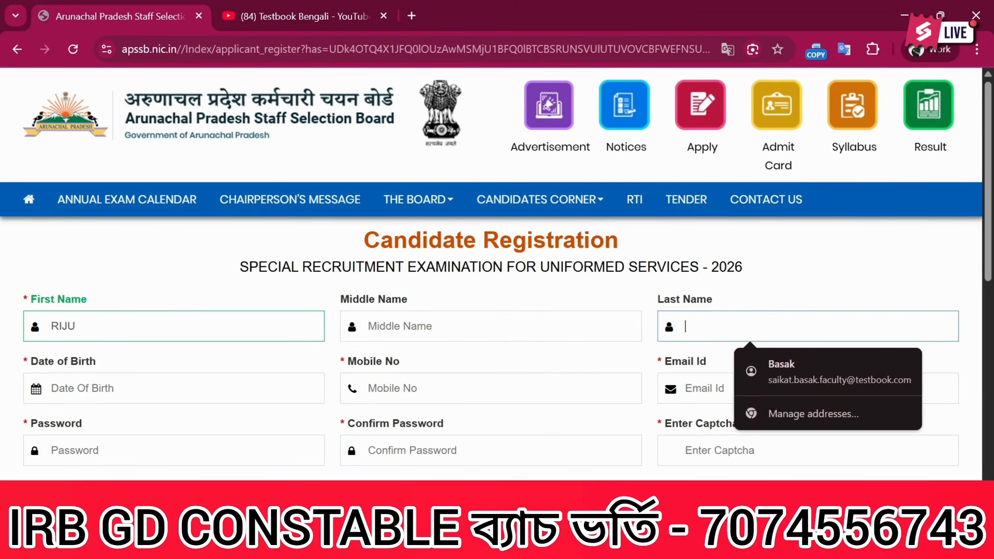
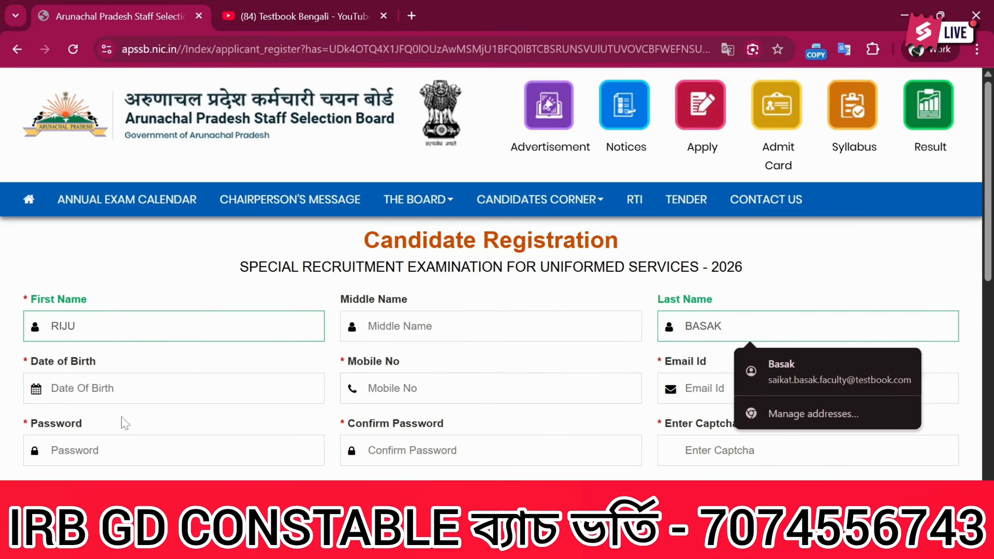
Set the Date of Birth to 27 December 1998 in the datepicker.
{"action": "key", "text": "Tab"}
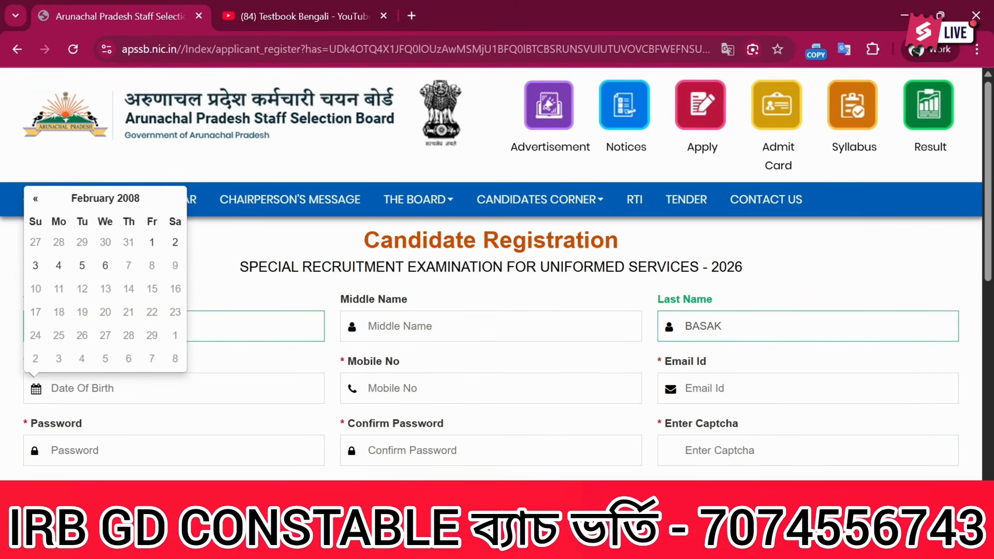
{"action": "left_click", "coordinate": [105, 198]}
{"action": "left_click", "coordinate": [35, 221]}
{"action": "left_click", "coordinate": [35, 221]}
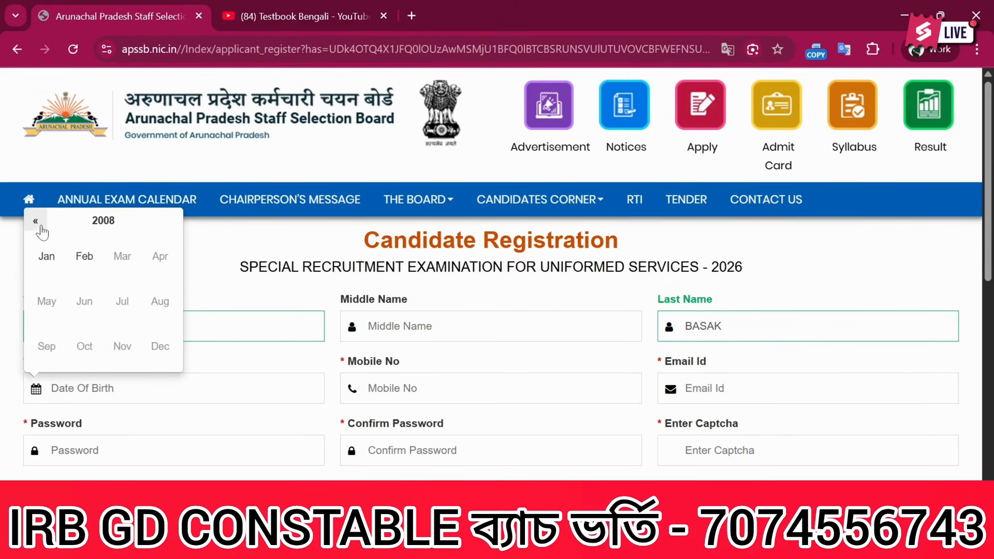
{"action": "left_click", "coordinate": [36, 221]}
{"action": "left_click", "coordinate": [40, 226]}
{"action": "left_click", "coordinate": [39, 227]}
{"action": "left_click", "coordinate": [40, 227]}
{"action": "left_click", "coordinate": [40, 227]}
{"action": "left_click", "coordinate": [171, 223]}
{"action": "left_click", "coordinate": [171, 223]}
{"action": "left_click", "coordinate": [122, 257]}
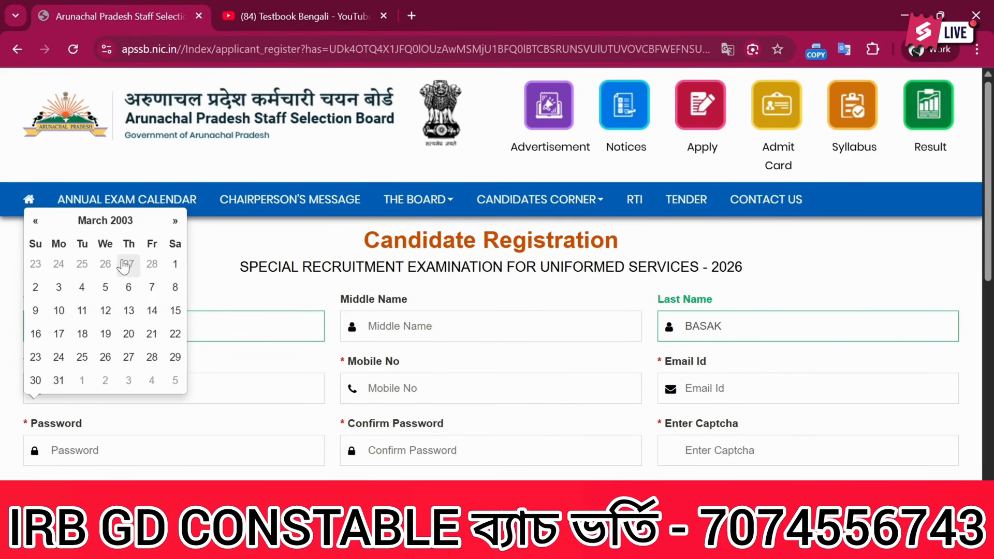
{"action": "left_click", "coordinate": [37, 221]}
{"action": "left_click", "coordinate": [37, 222]}
{"action": "left_click", "coordinate": [37, 222]}
{"action": "double_click", "coordinate": [37, 222]}
{"action": "double_click", "coordinate": [37, 221]}
{"action": "double_click", "coordinate": [37, 221]}
{"action": "double_click", "coordinate": [37, 222]}
{"action": "left_click", "coordinate": [37, 222]}
{"action": "left_click", "coordinate": [39, 223]}
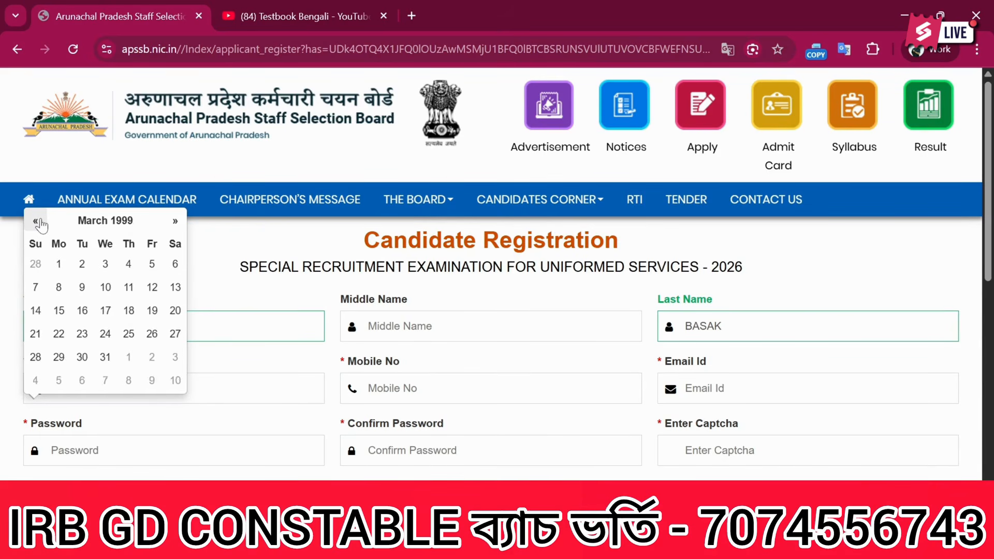
{"action": "left_click", "coordinate": [38, 222]}
{"action": "left_click", "coordinate": [38, 223]}
{"action": "left_click", "coordinate": [38, 222]}
{"action": "left_click", "coordinate": [38, 223]}
{"action": "left_click", "coordinate": [175, 223]}
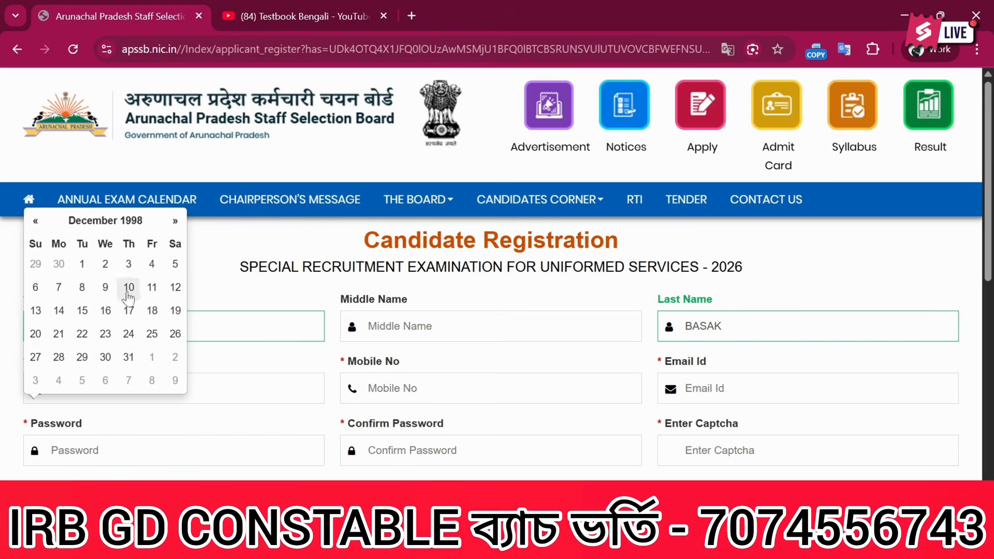
{"action": "left_click", "coordinate": [37, 358]}
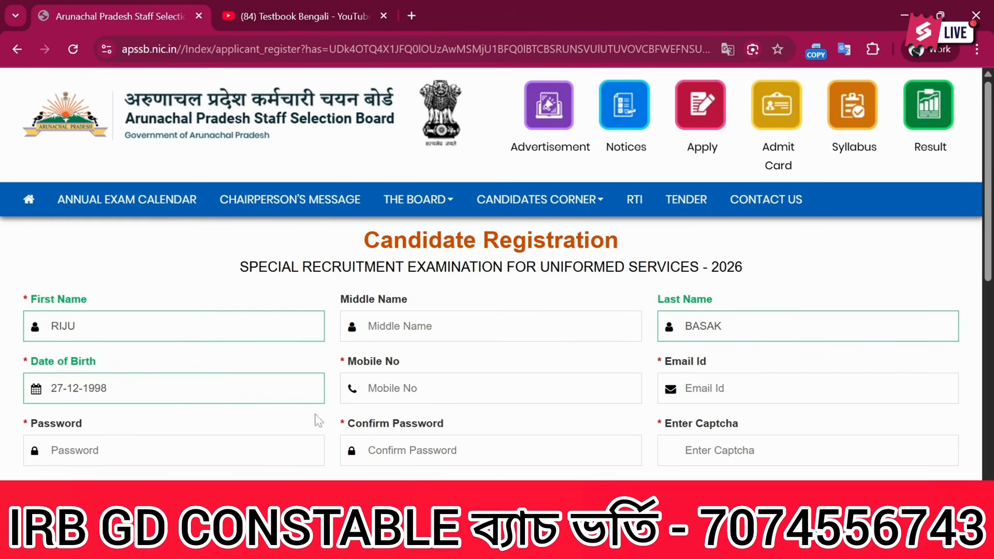
Fill the Mobile No and Email Id fields with the candidate's phone number and e-mail.
{"action": "left_click", "coordinate": [358, 398]}
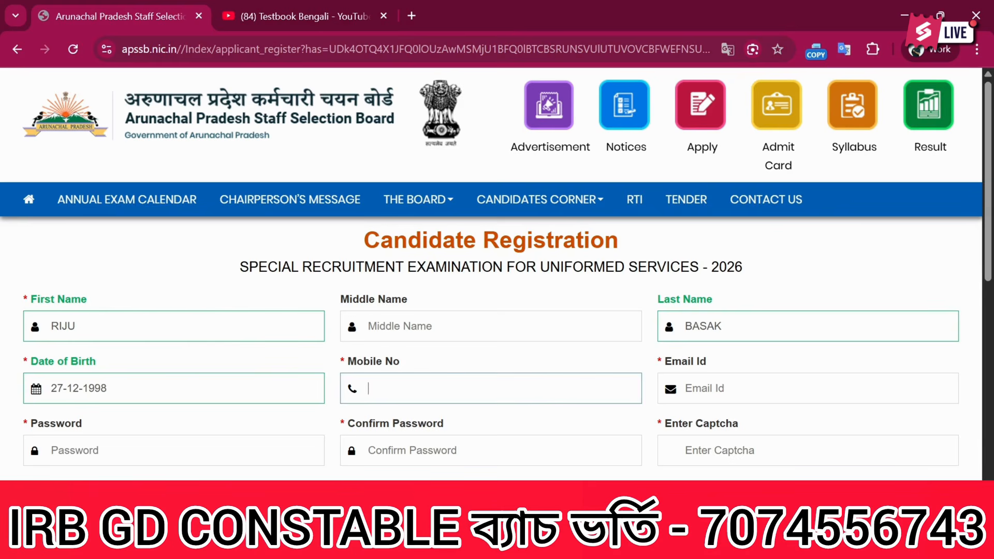
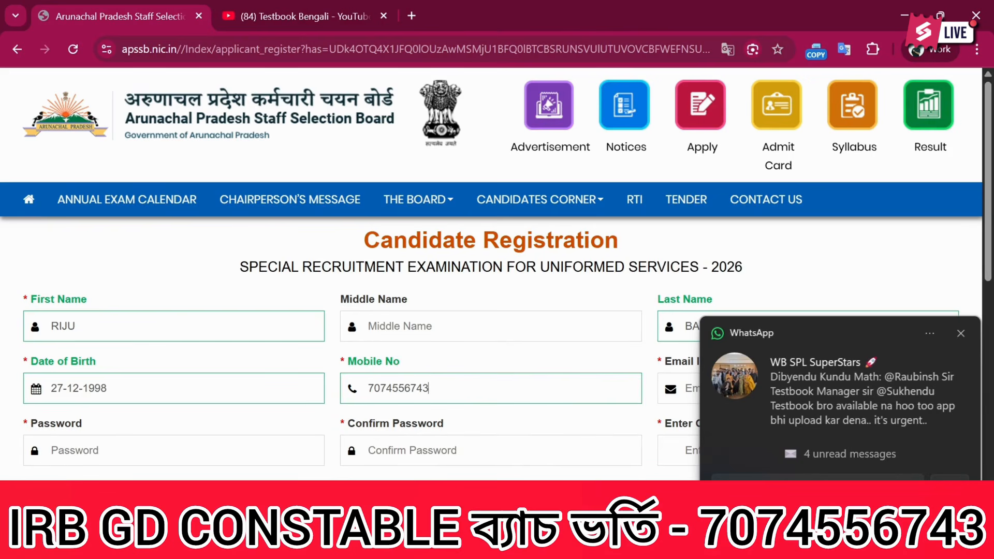
{"action": "left_click", "coordinate": [961, 332]}
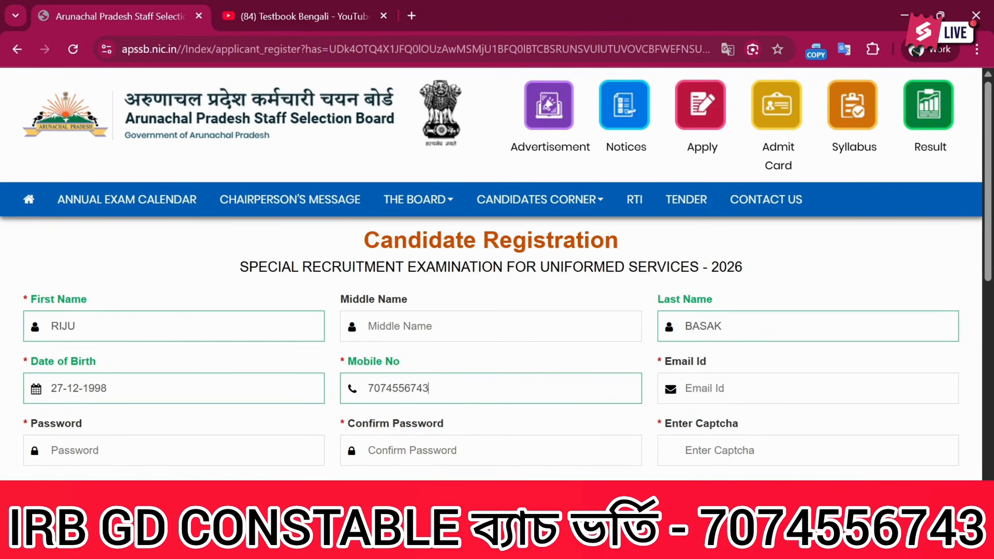
{"action": "left_click", "coordinate": [790, 390]}
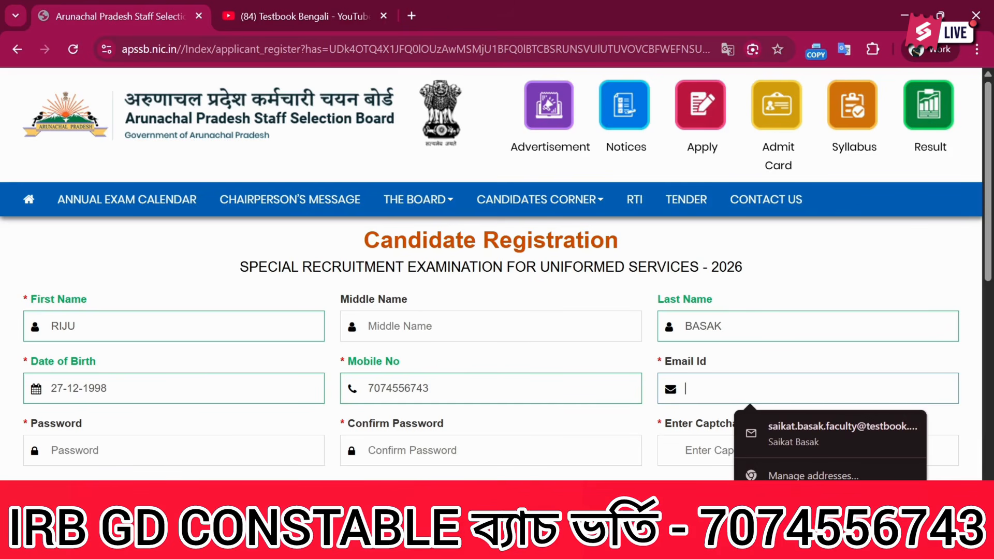
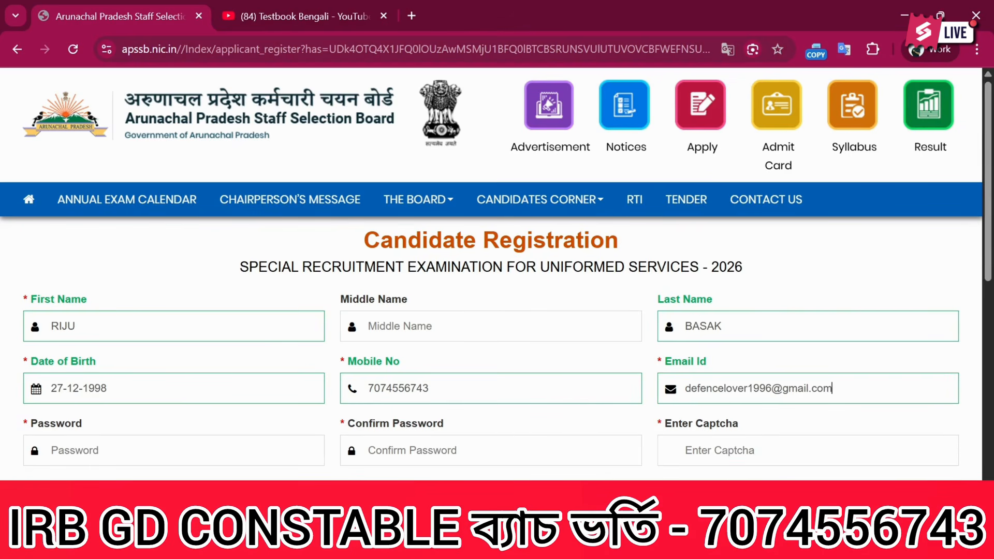
Type the account password and re-enter it in Confirm Password.
{"action": "scroll", "coordinate": [51, 414], "scroll_direction": "down", "scroll_amount": 1}
{"action": "left_click", "coordinate": [51, 396]}
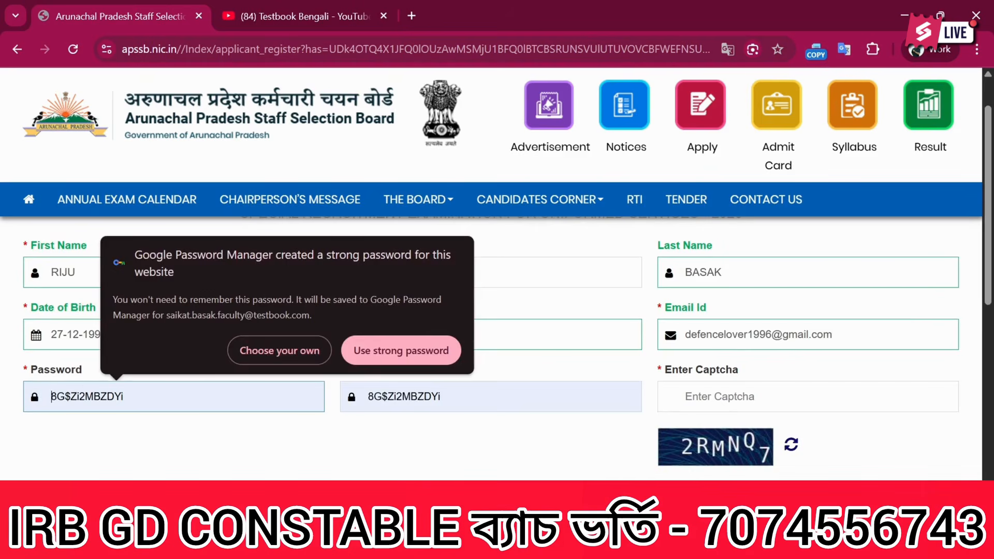
{"action": "left_click", "coordinate": [233, 460]}
{"action": "left_click", "coordinate": [215, 399]}
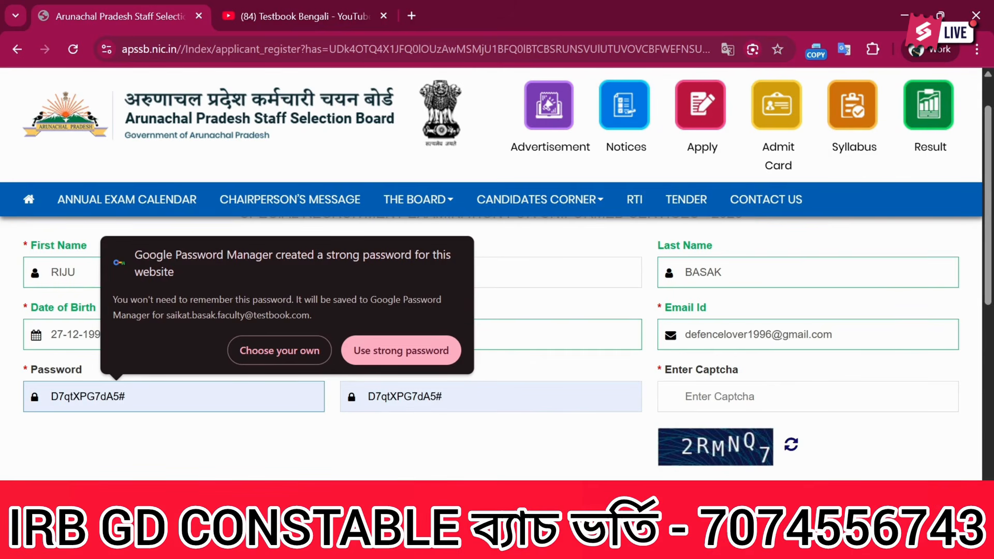
{"action": "type", "text": "•"}
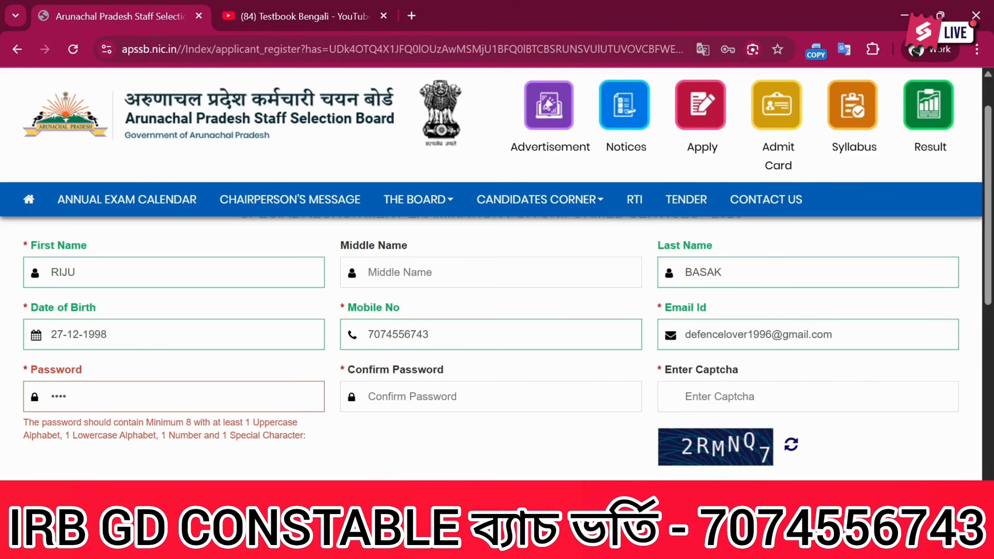
{"action": "type", "text": "•••••"}
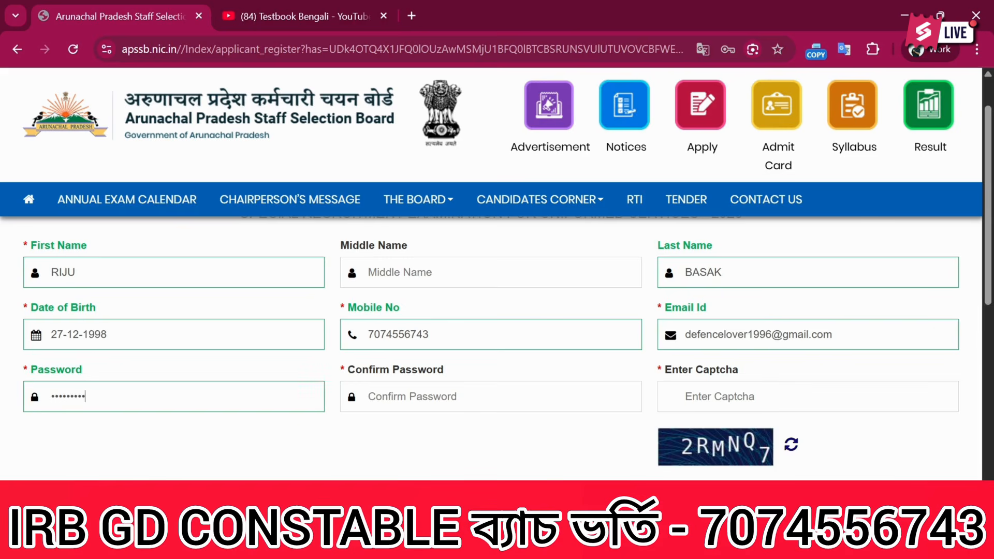
{"action": "left_click", "coordinate": [457, 398]}
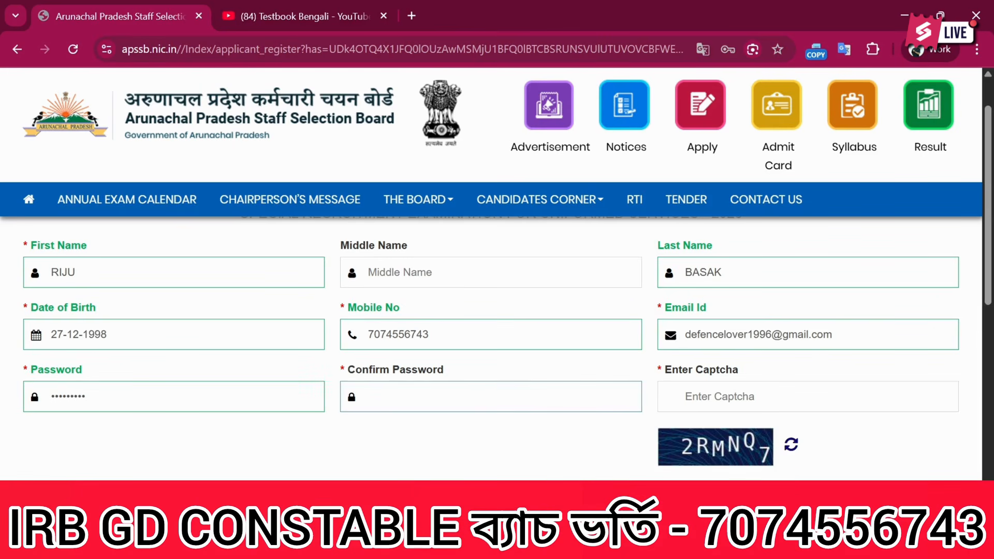
{"action": "type", "text": "•"}
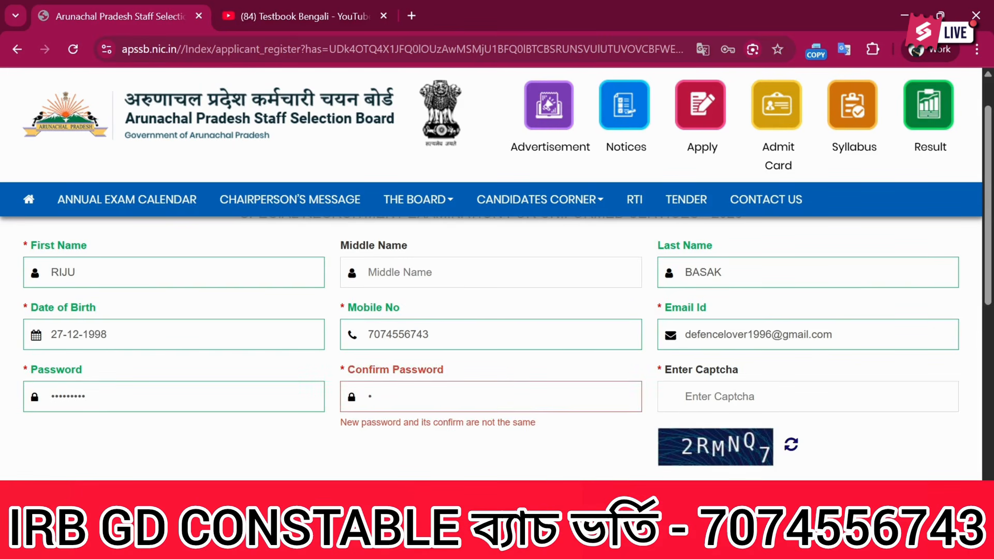
{"action": "type", "text": "•••••••"}
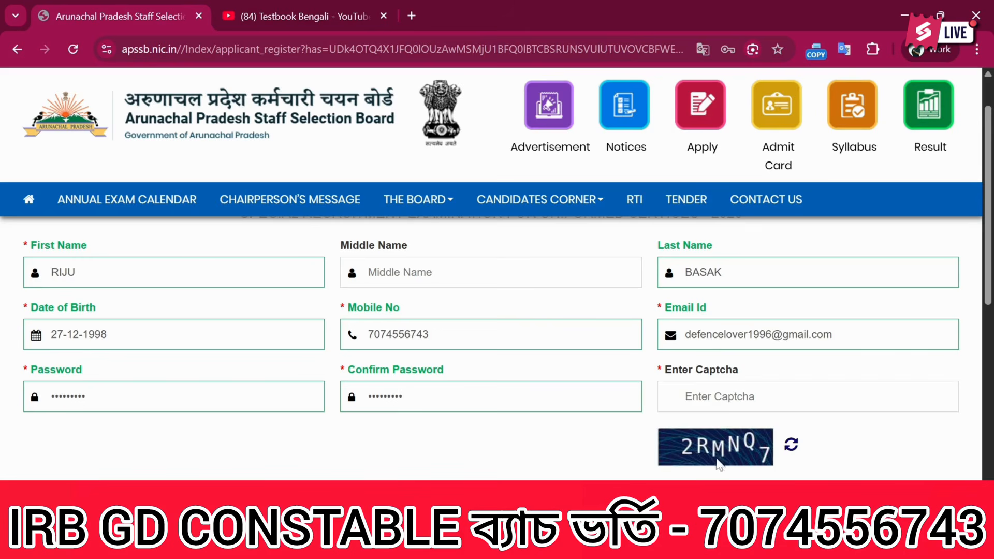
Enter the captcha shown on the registration form.
{"action": "left_click", "coordinate": [719, 397]}
{"action": "type", "text": "2R"}
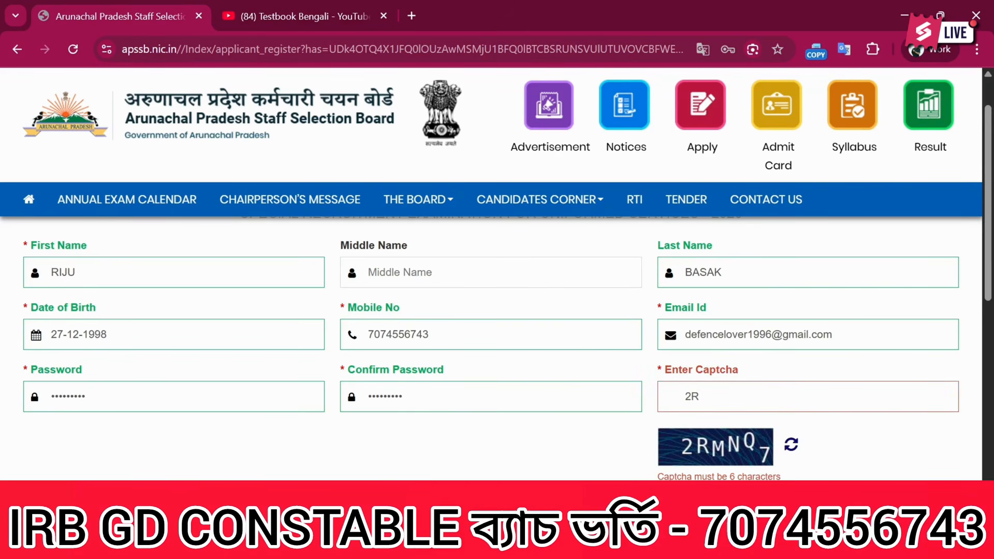
{"action": "type", "text": "MNQ7"}
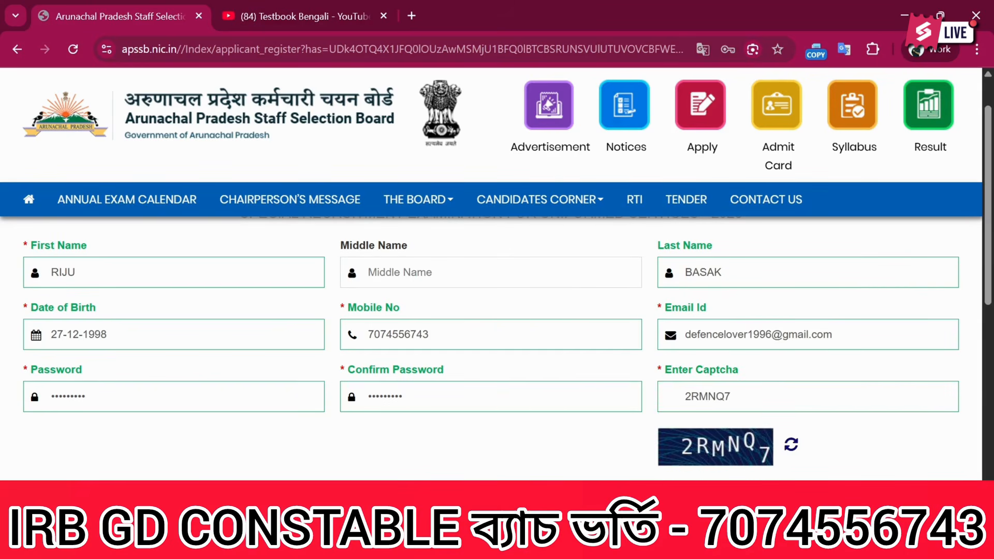
{"action": "scroll", "coordinate": [402, 381], "scroll_direction": "down", "scroll_amount": 3}
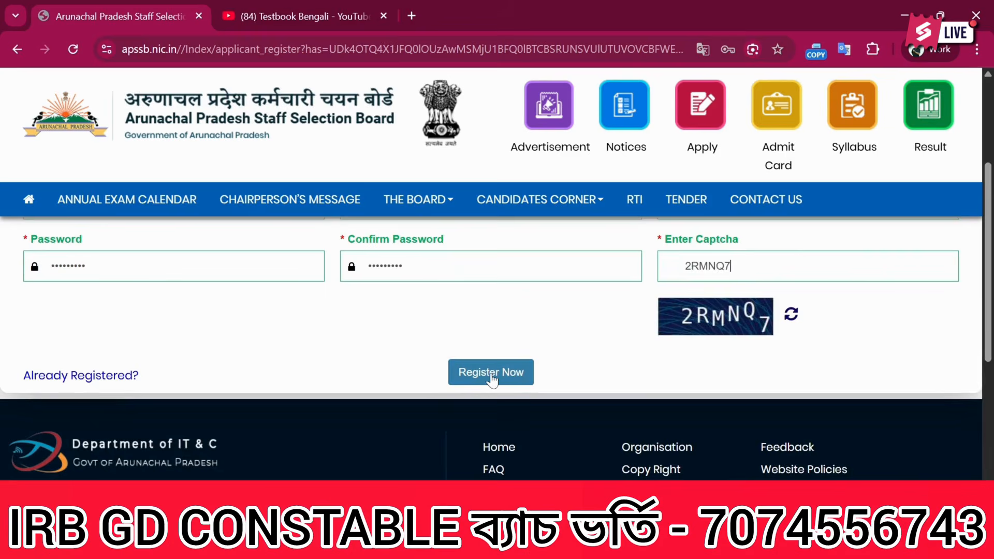
Register and verify with the one-time code sent to mobile and e-mail.
{"action": "left_click", "coordinate": [490, 374]}
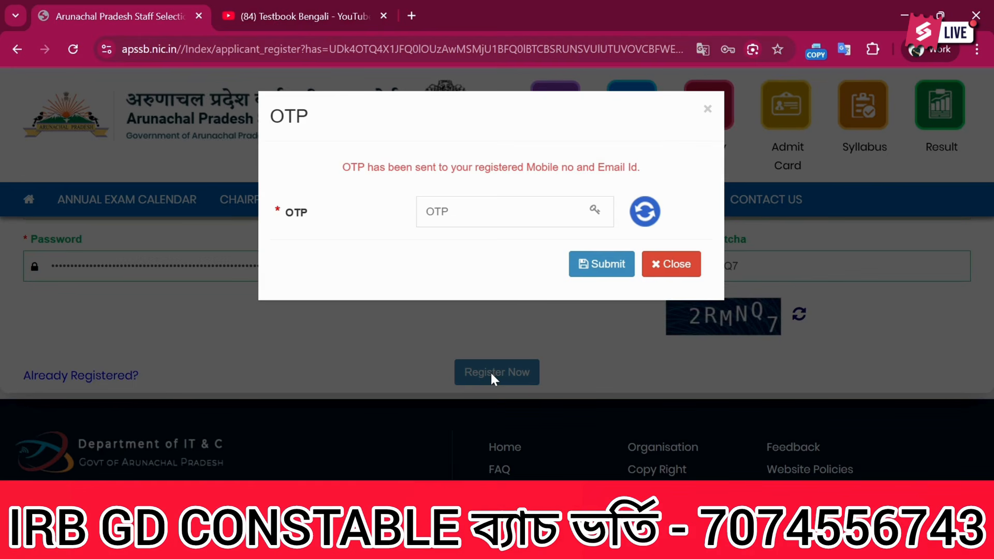
{"action": "left_click", "coordinate": [518, 211]}
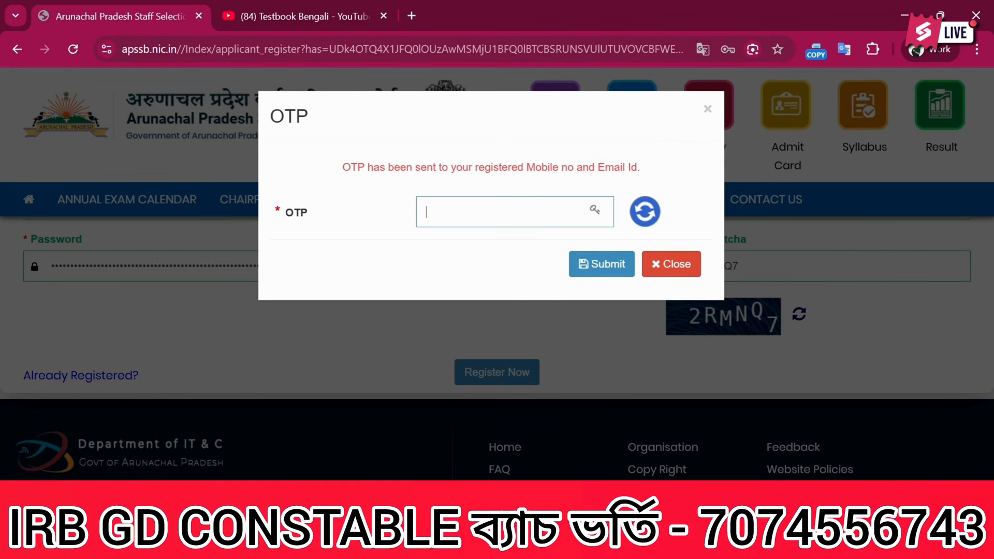
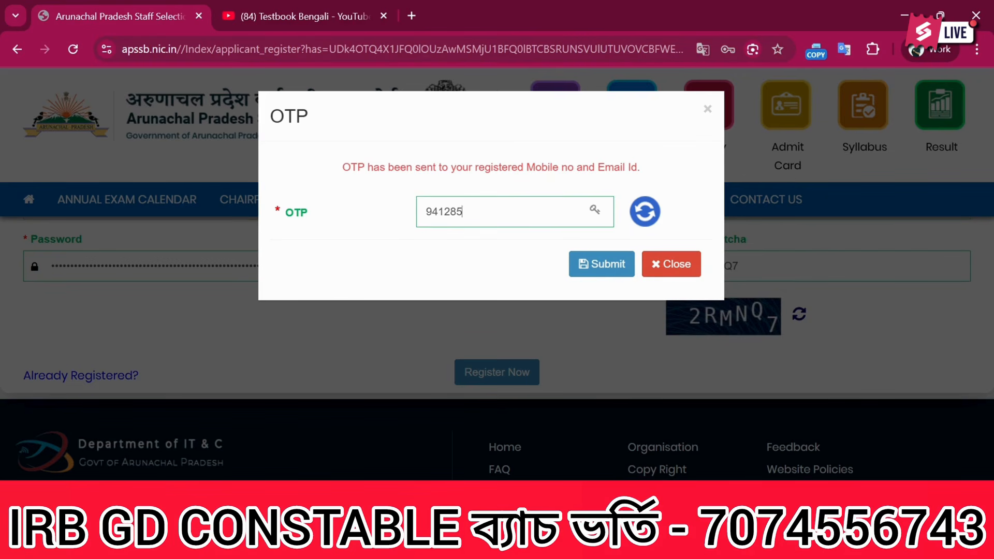
{"action": "left_click", "coordinate": [602, 263]}
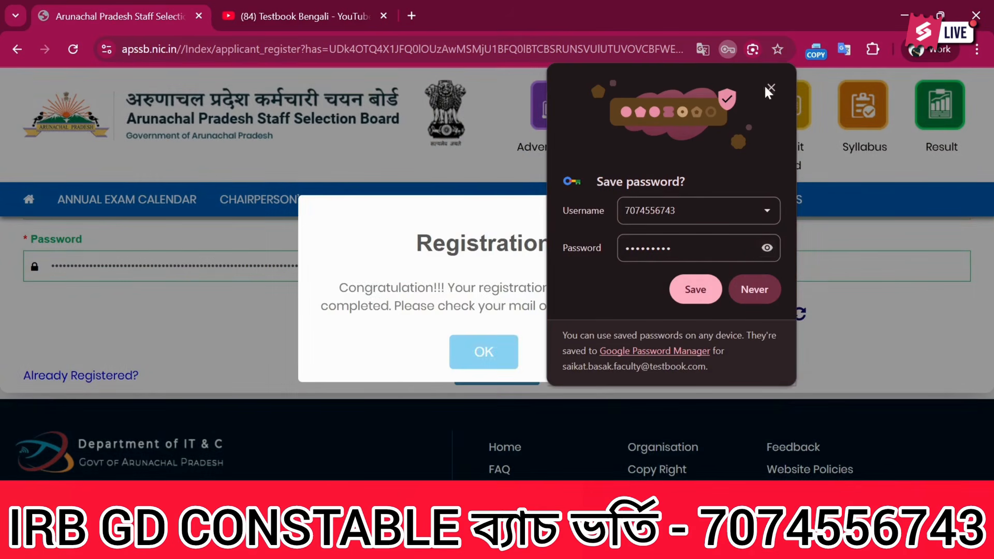
Decline saving the password, acknowledge the registration message, and view the login methods.
{"action": "left_click", "coordinate": [770, 88]}
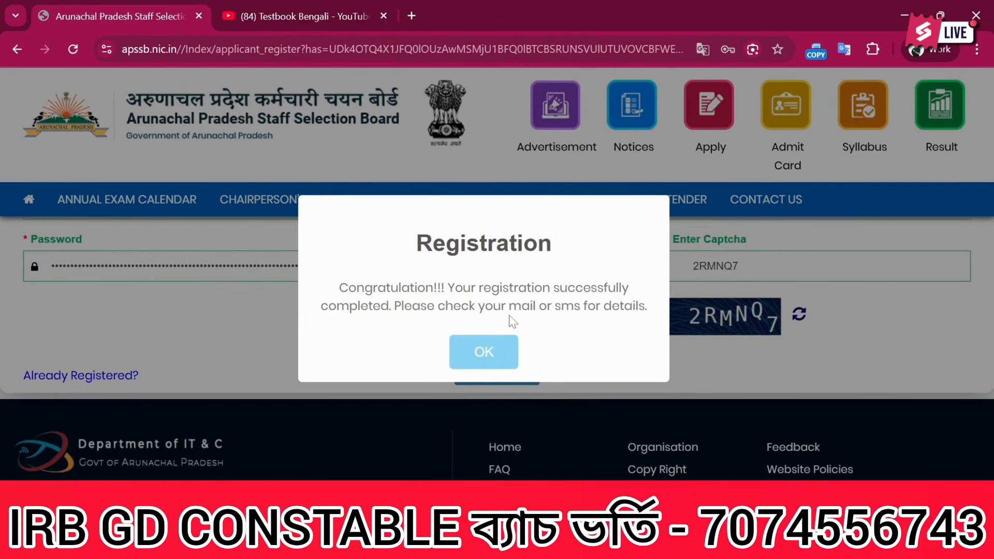
{"action": "left_click", "coordinate": [482, 356]}
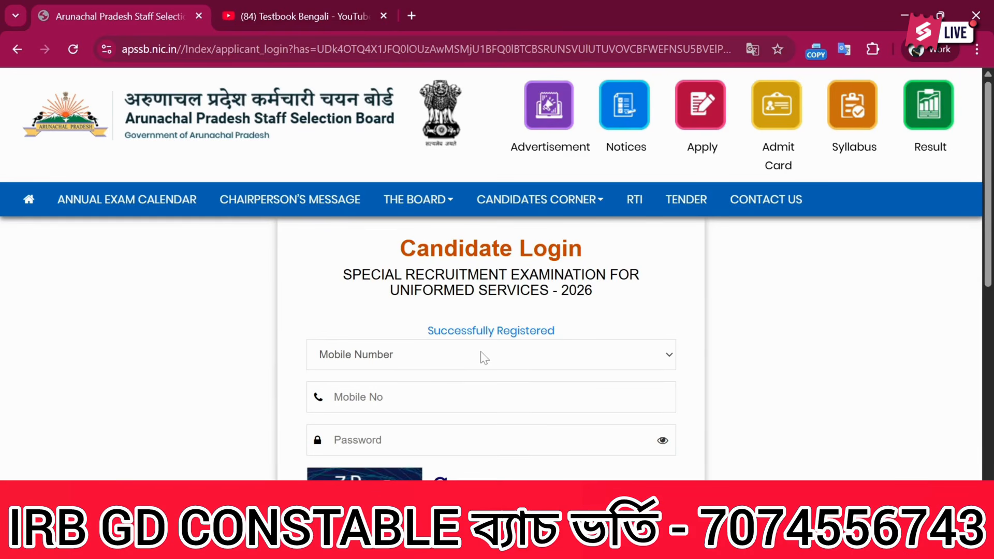
{"action": "scroll", "coordinate": [926, 305], "scroll_direction": "down", "scroll_amount": 1}
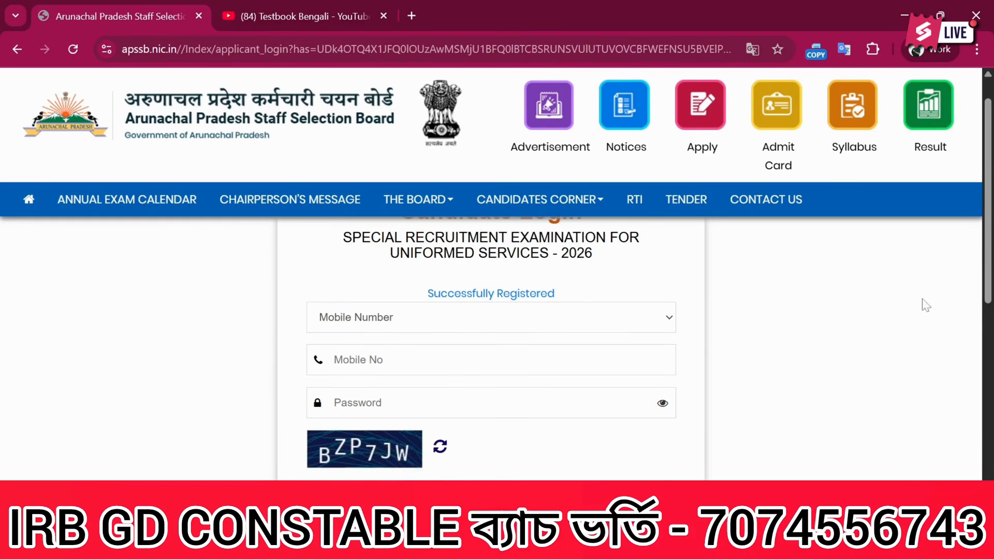
{"action": "left_click", "coordinate": [358, 332]}
Log in by Mobile Number, entering the registered mobile number and the account password.
{"action": "left_click", "coordinate": [360, 321]}
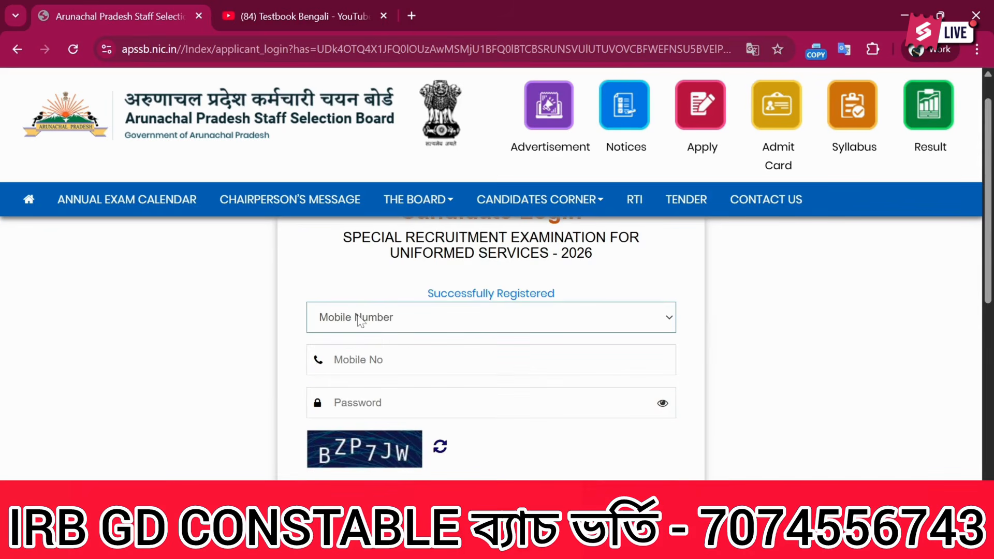
{"action": "left_click", "coordinate": [361, 321]}
{"action": "left_click", "coordinate": [361, 379]}
{"action": "left_click", "coordinate": [361, 360]}
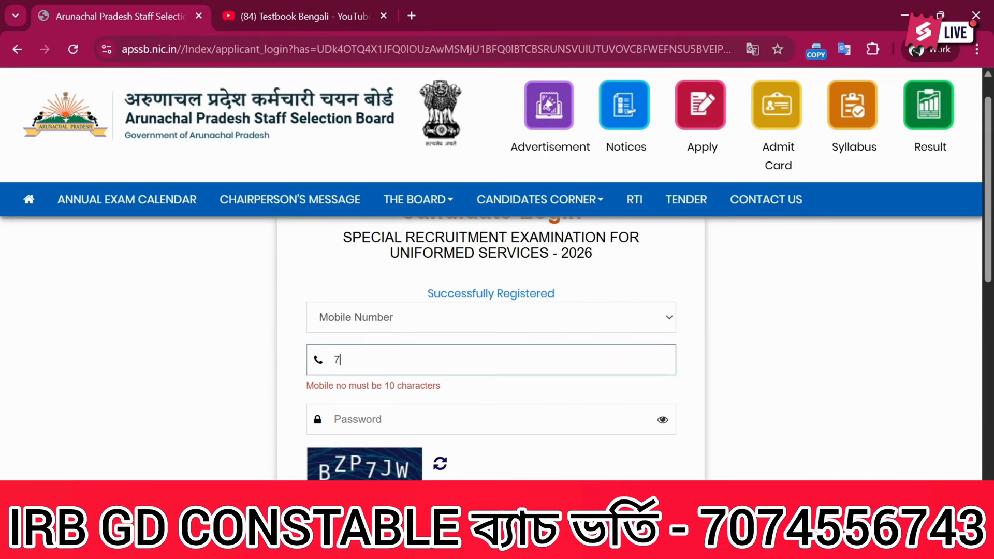
{"action": "left_click", "coordinate": [362, 403]}
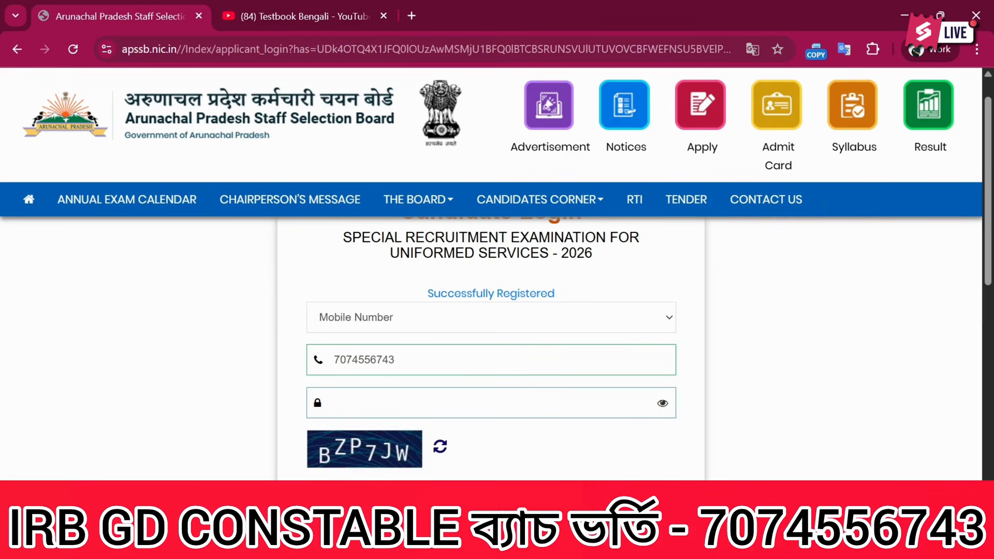
{"action": "type", "text": "•••••••••"}
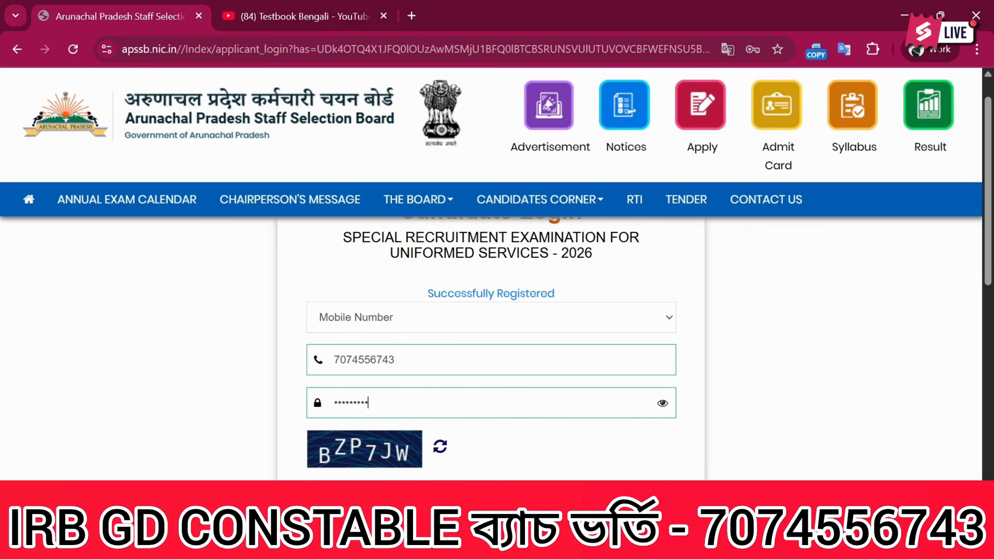
Enter the login captcha and sign in to the candidate account.
{"action": "scroll", "coordinate": [992, 280], "scroll_direction": "down", "scroll_amount": 1}
{"action": "left_click_drag", "start_coordinate": [992, 280], "coordinate": [991, 294]}
{"action": "left_click", "coordinate": [357, 397]}
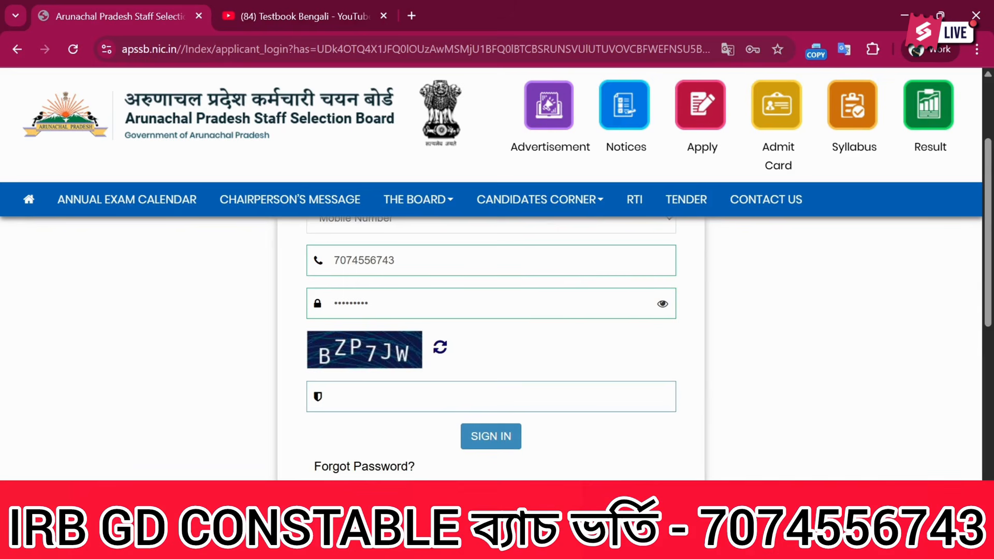
{"action": "type", "text": "BZP"}
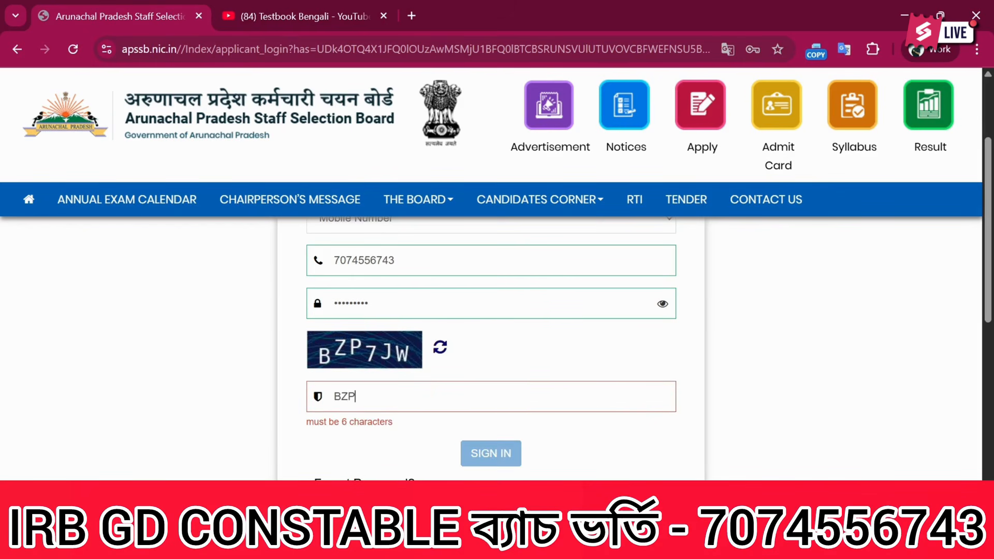
{"action": "type", "text": "7JW"}
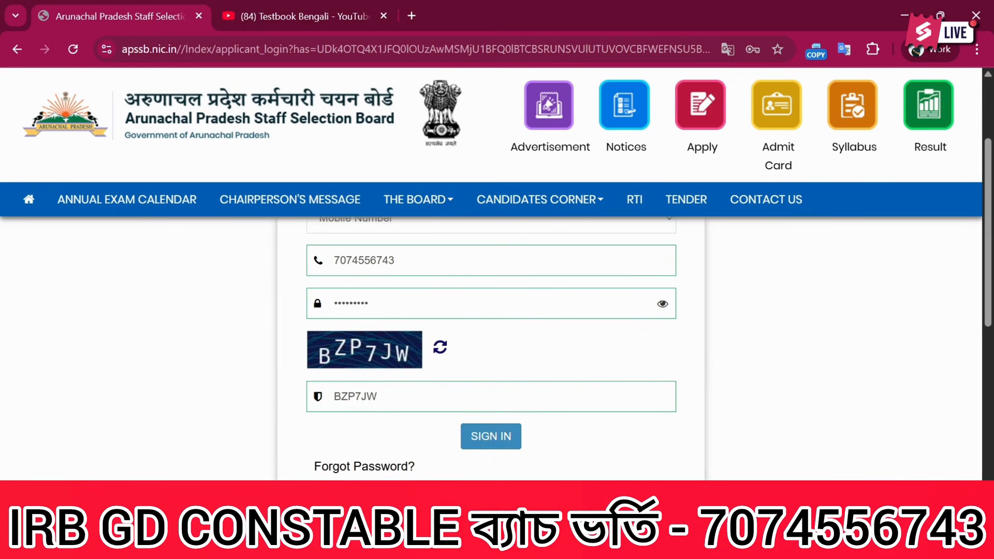
{"action": "left_click", "coordinate": [497, 439]}
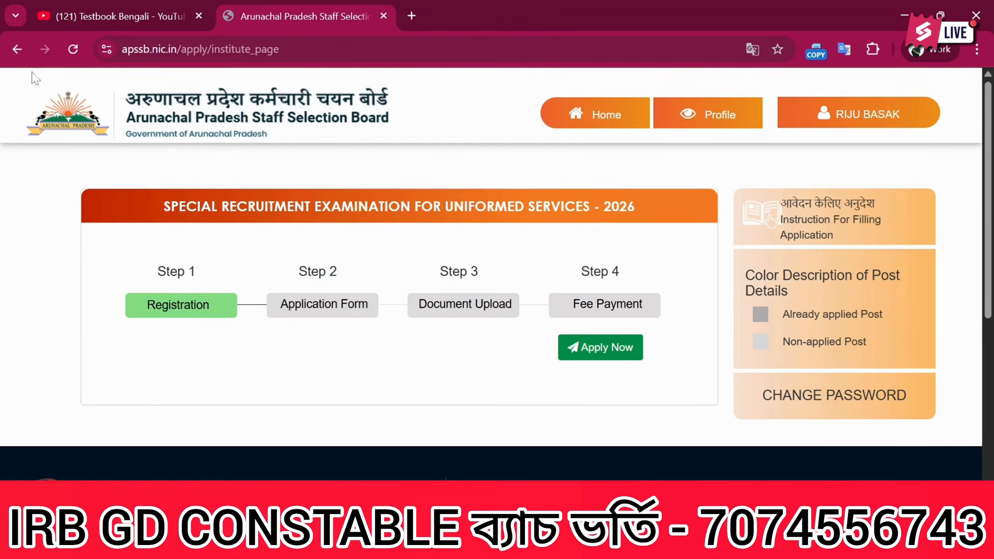
Start the Uniformed Services - 2026 application from the candidate dashboard.
{"action": "left_click", "coordinate": [74, 49]}
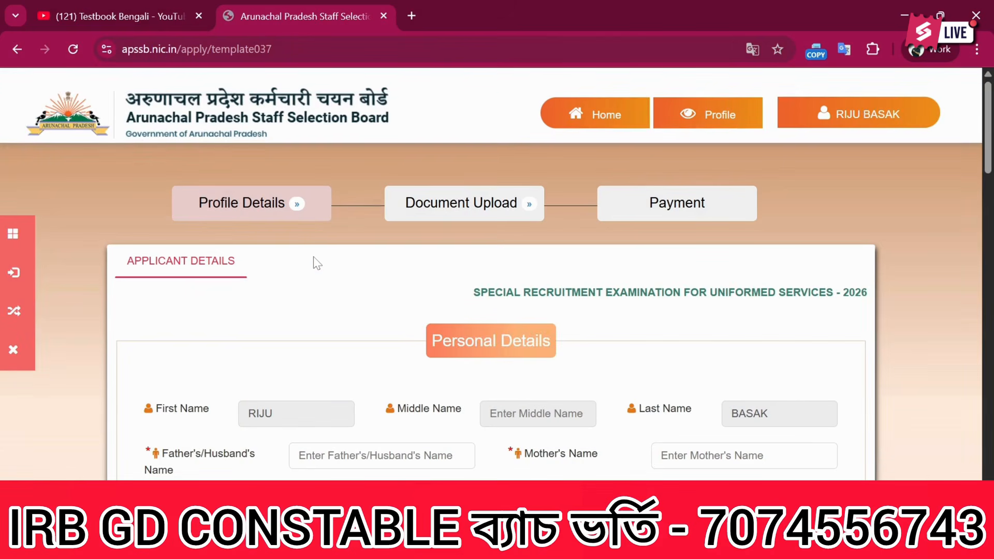
Fill Father's/Husband's Name from a saved suggestion and type the Mother's Name.
{"action": "scroll", "coordinate": [313, 259], "scroll_direction": "down", "scroll_amount": 2}
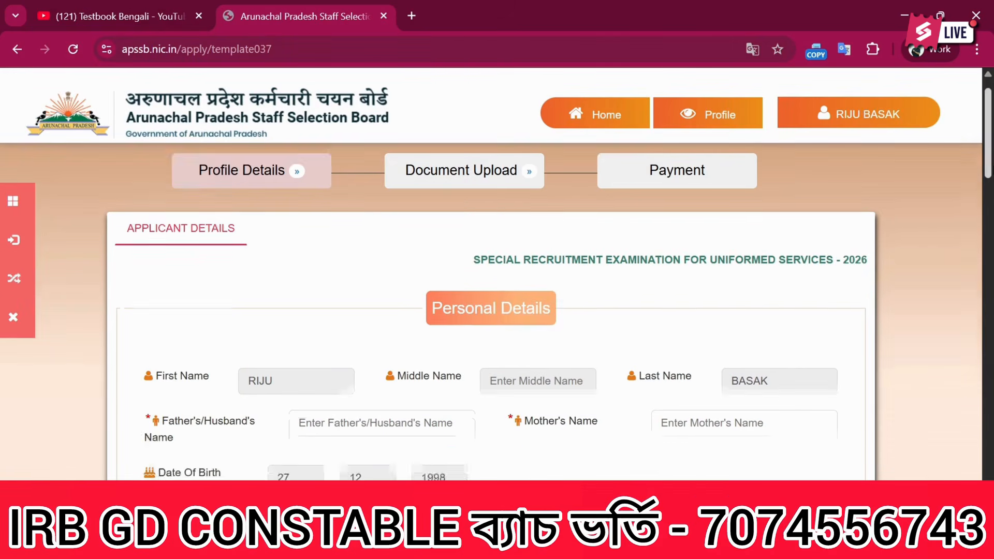
{"action": "scroll", "coordinate": [497, 289], "scroll_direction": "down", "scroll_amount": 1}
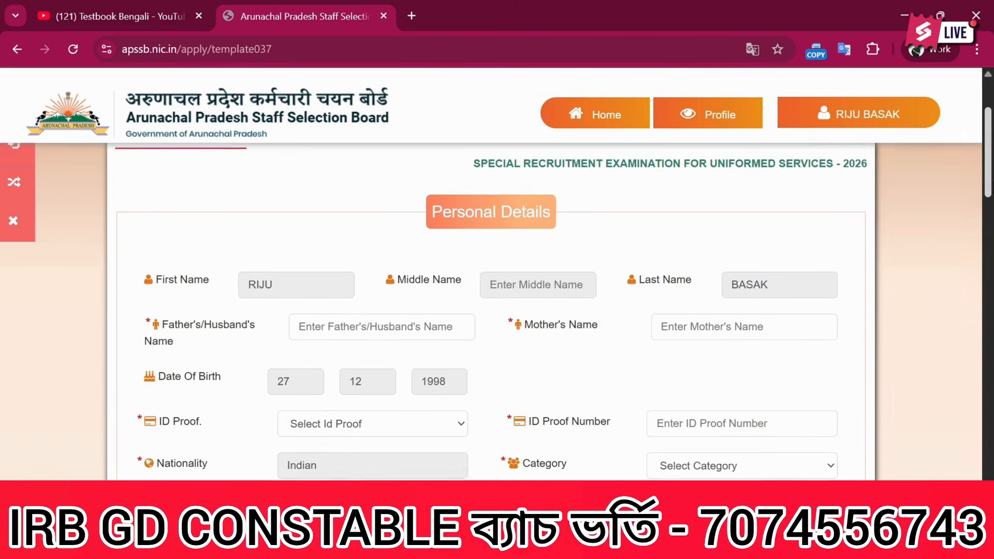
{"action": "scroll", "coordinate": [282, 236], "scroll_direction": "down", "scroll_amount": 1}
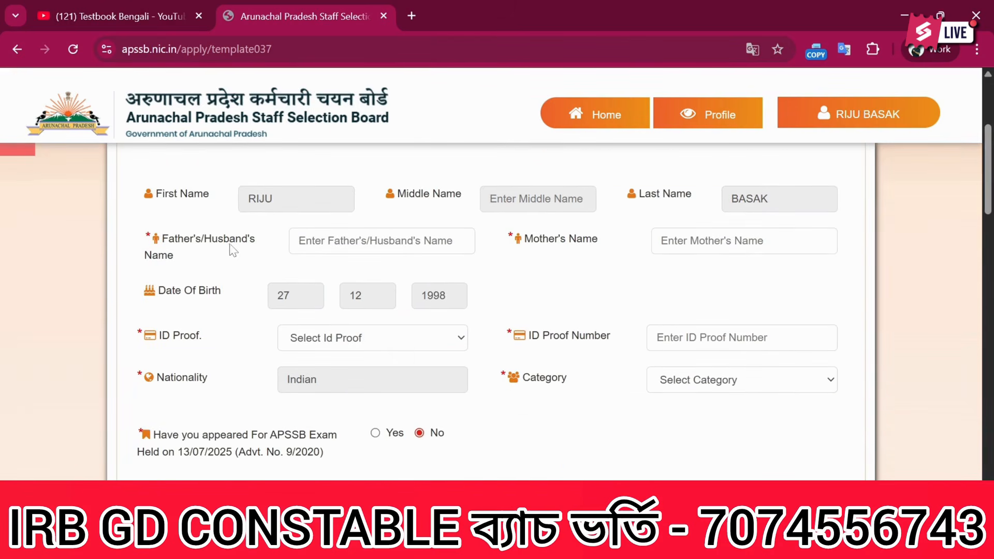
{"action": "left_click", "coordinate": [372, 241]}
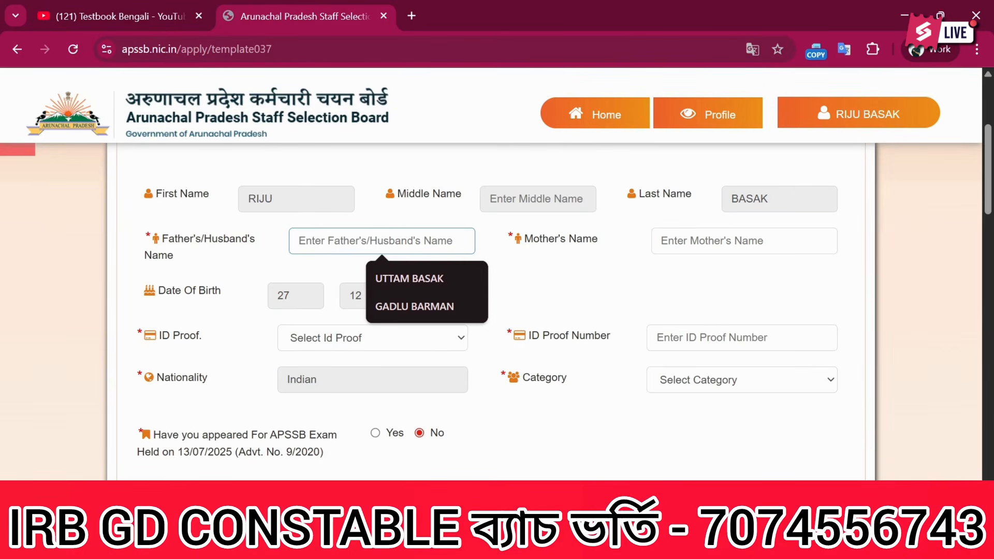
{"action": "left_click", "coordinate": [404, 279]}
{"action": "key", "text": "Tab"}
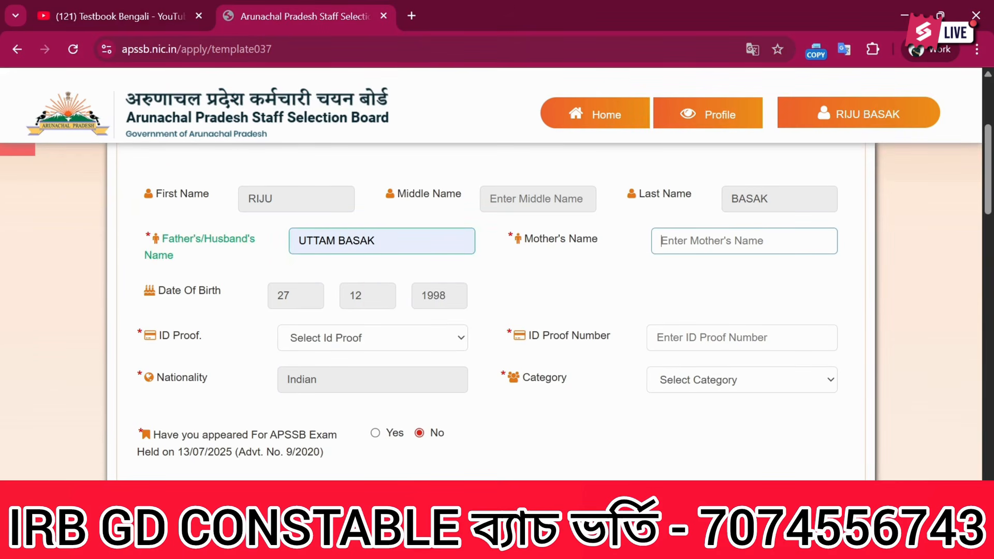
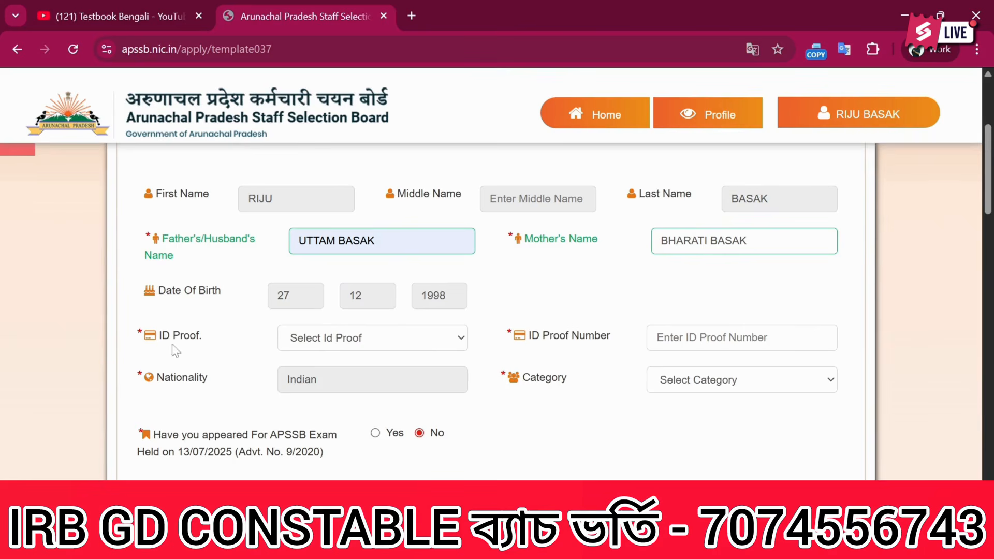
{"action": "left_click", "coordinate": [392, 344]}
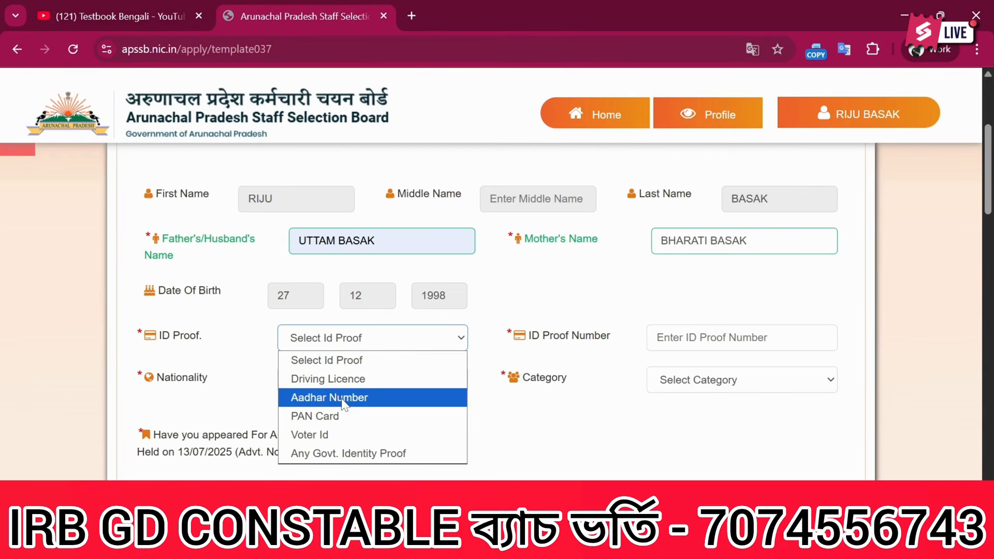
Record the ID proof as Any Govt. Identity Proof with its number, replacing the rejected Aadhar entry.
{"action": "left_click", "coordinate": [343, 397]}
{"action": "left_click", "coordinate": [673, 338]}
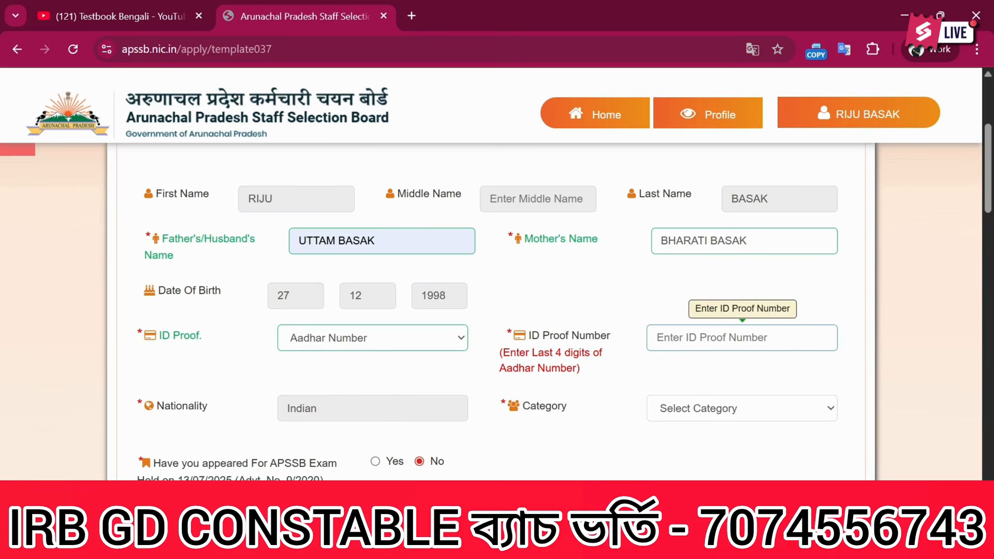
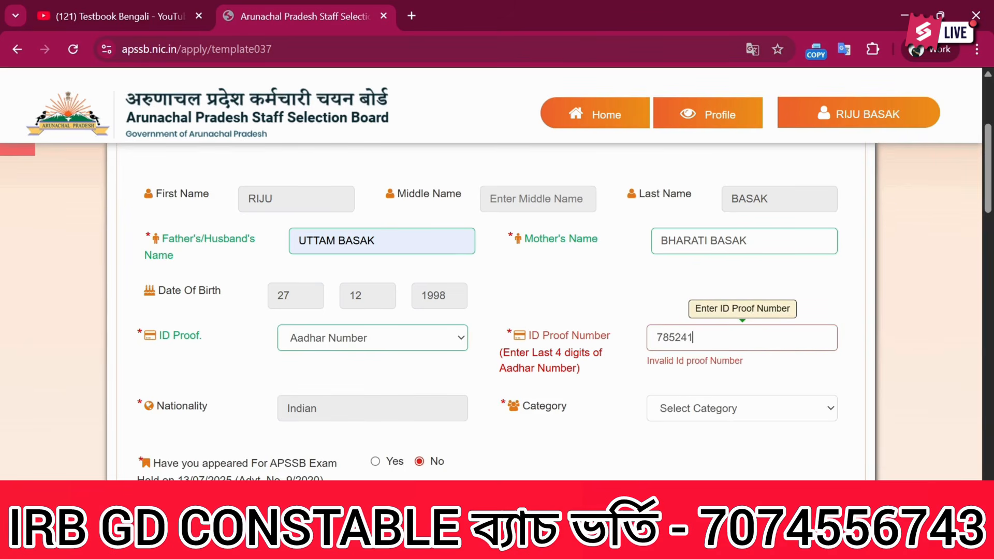
{"action": "left_click", "coordinate": [381, 342]}
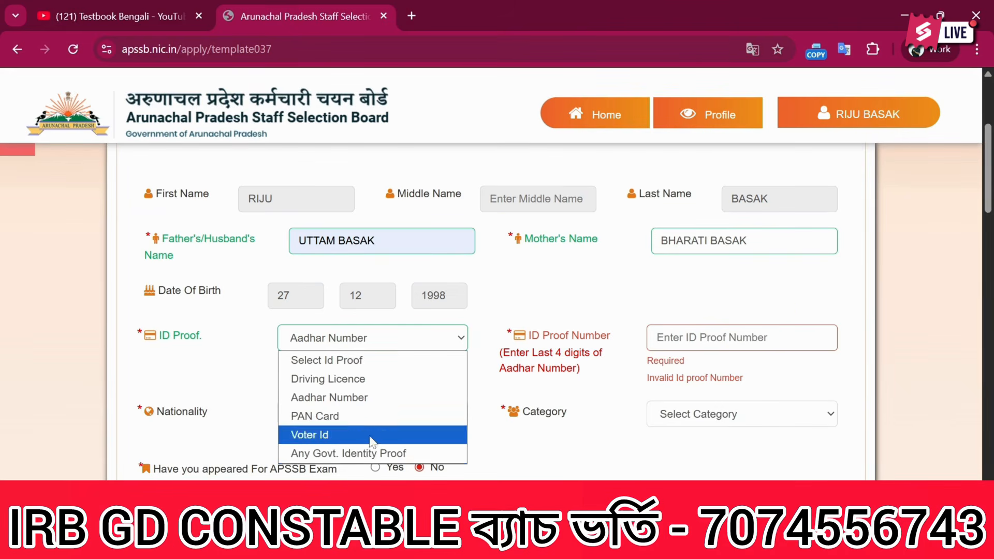
{"action": "left_click", "coordinate": [362, 454]}
{"action": "key", "text": "Tab"}
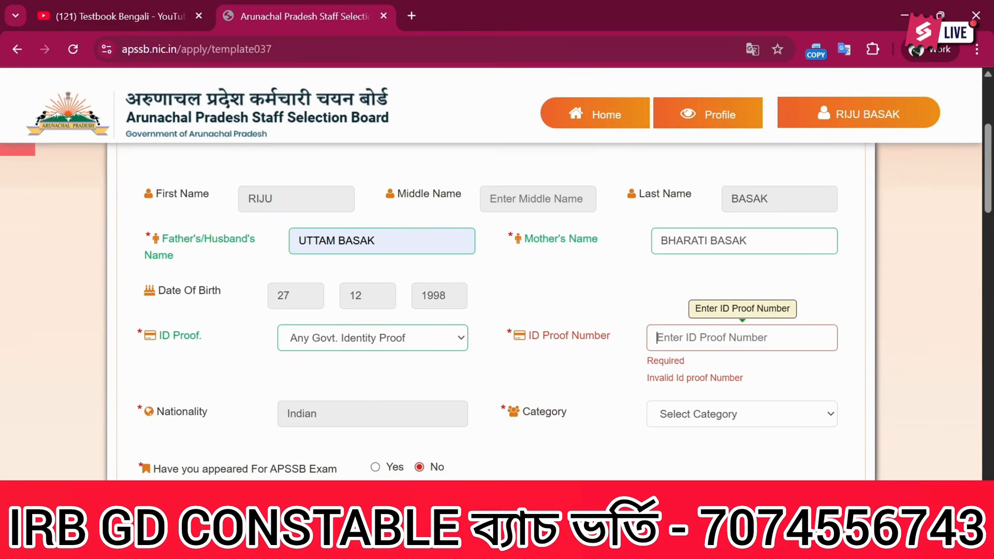
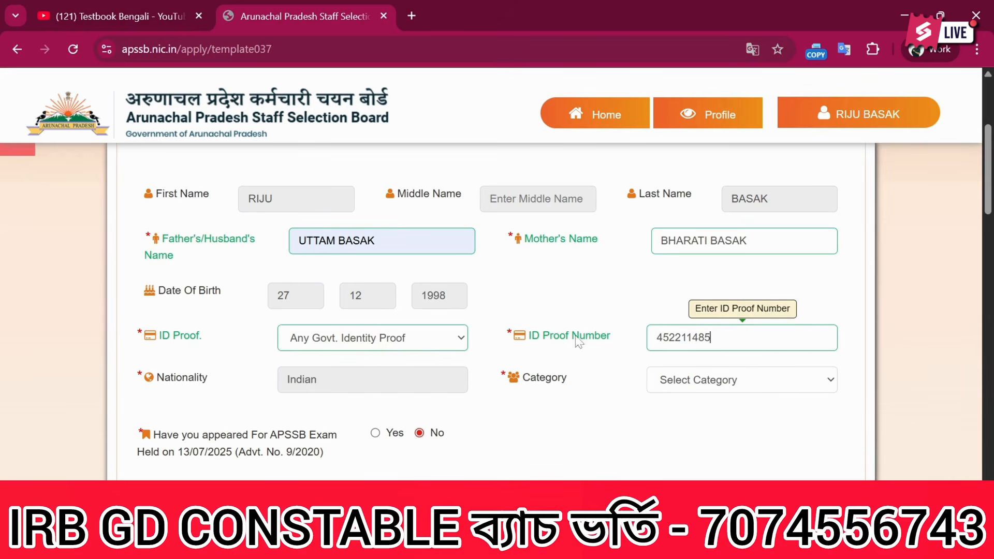
Set the Category to Unreserved, keeping the ID proof type unchanged.
{"action": "scroll", "coordinate": [368, 309], "scroll_direction": "down", "scroll_amount": 1}
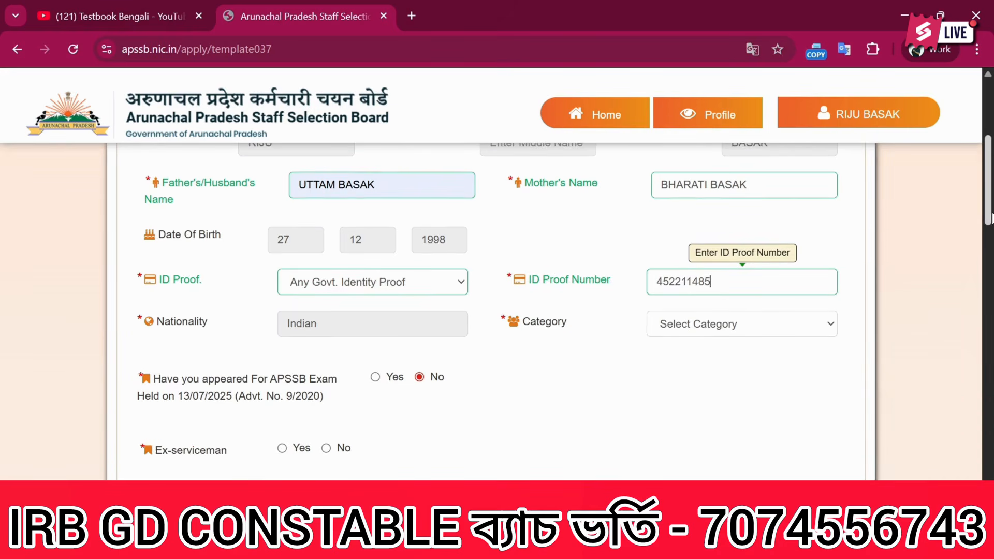
{"action": "left_click", "coordinate": [347, 293]}
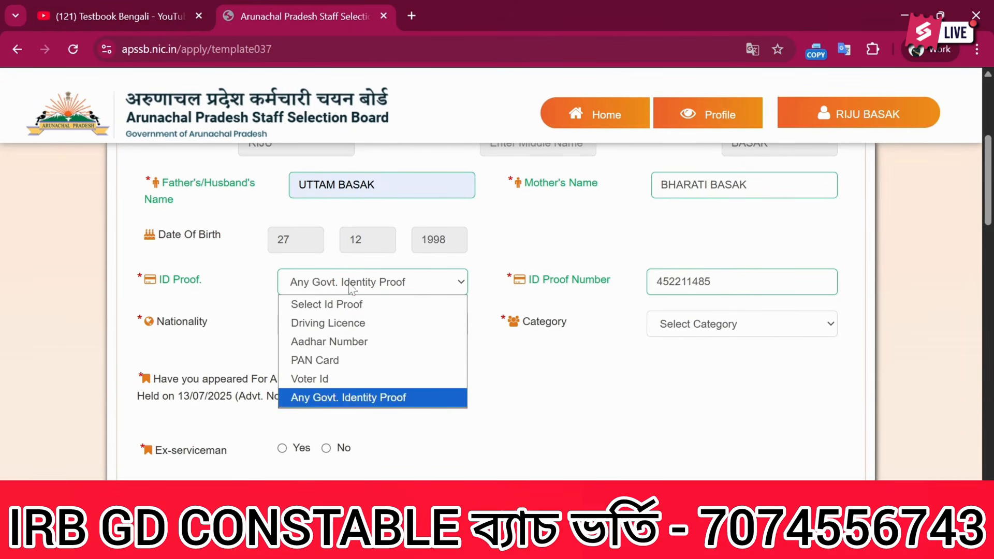
{"action": "left_click", "coordinate": [412, 282]}
{"action": "left_click", "coordinate": [661, 329]}
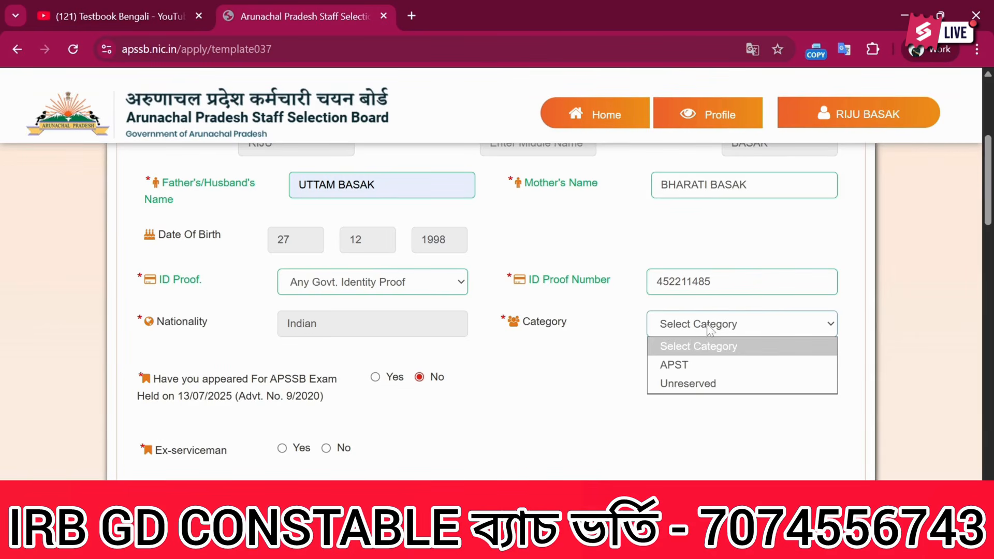
{"action": "left_click", "coordinate": [693, 387]}
Mark the applicant as not an ex-serviceman and set gender to Male.
{"action": "scroll", "coordinate": [300, 301], "scroll_direction": "down", "scroll_amount": 2}
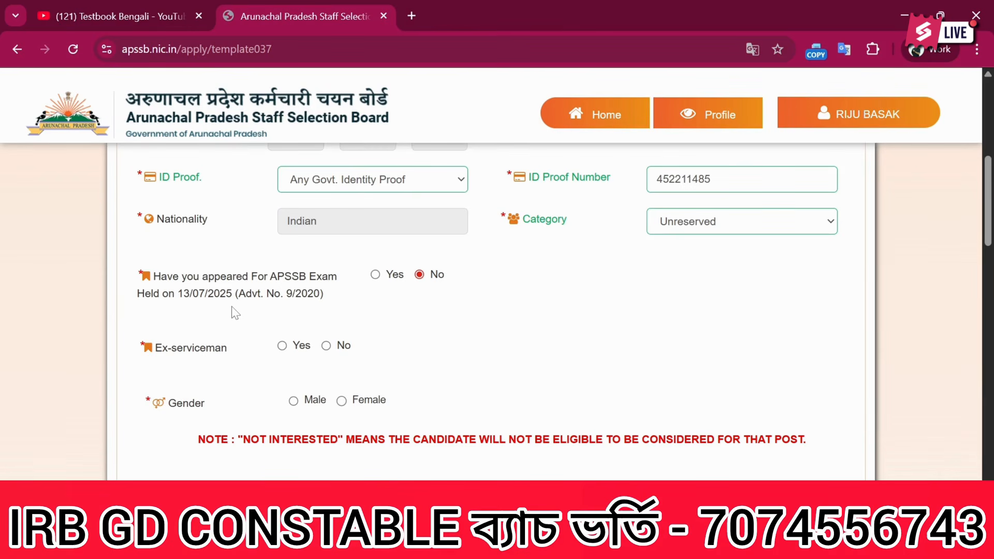
{"action": "left_click", "coordinate": [326, 347]}
{"action": "left_click", "coordinate": [293, 401]}
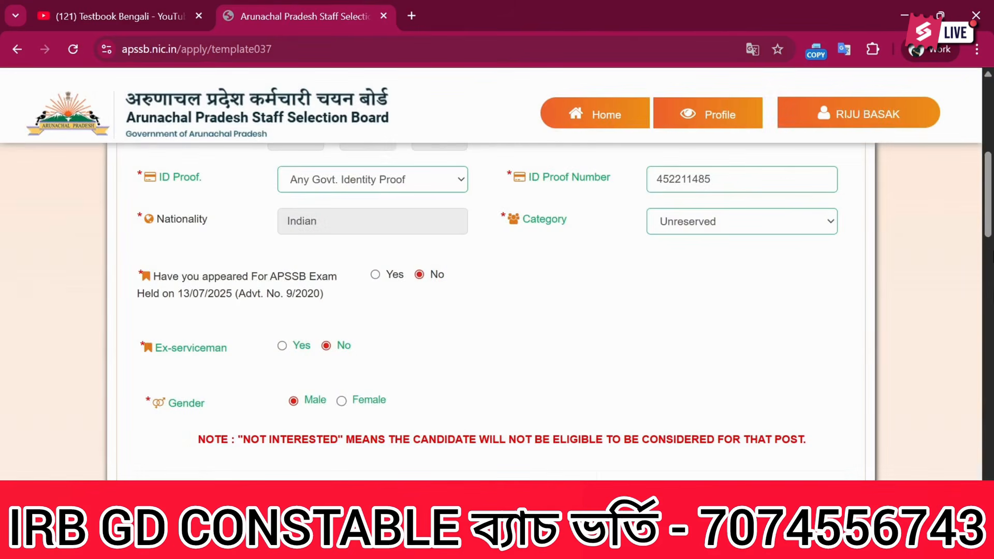
Rank Fireman as preference 1 and Special Tiger Guard under STPF as preference 2.
{"action": "scroll", "coordinate": [293, 402], "scroll_direction": "down", "scroll_amount": 3}
{"action": "scroll", "coordinate": [771, 282], "scroll_direction": "down", "scroll_amount": 1}
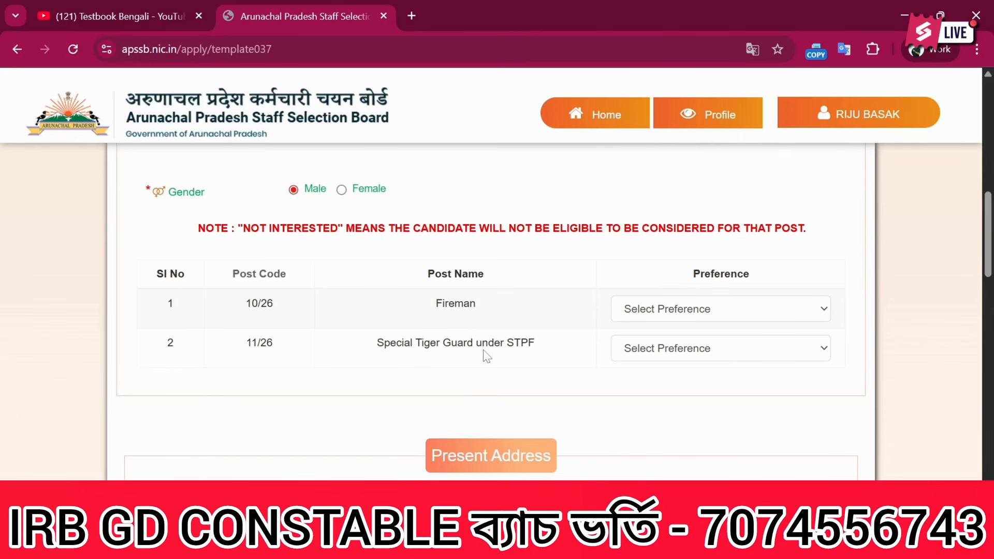
{"action": "left_click", "coordinate": [665, 311]}
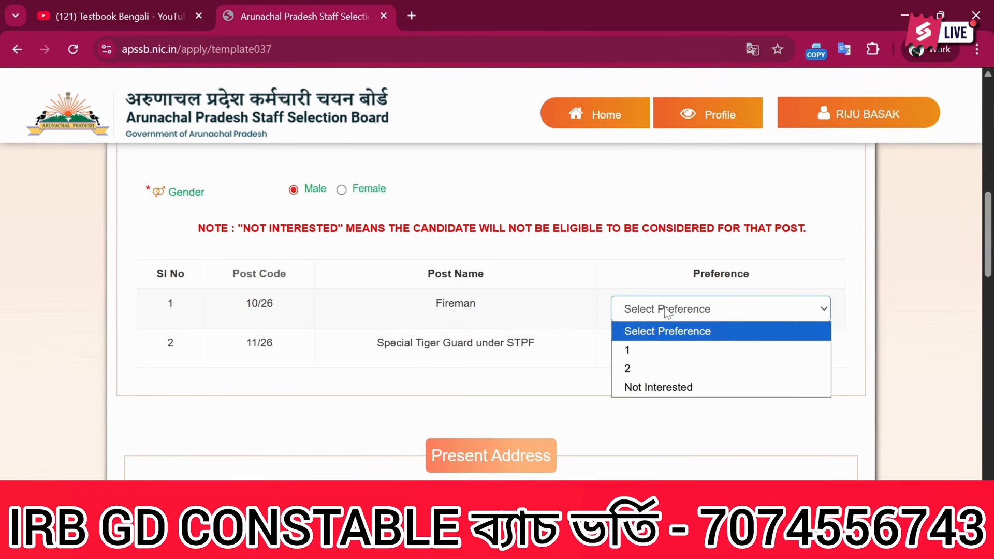
{"action": "left_click", "coordinate": [673, 349]}
{"action": "left_click", "coordinate": [709, 348]}
{"action": "left_click", "coordinate": [653, 409]}
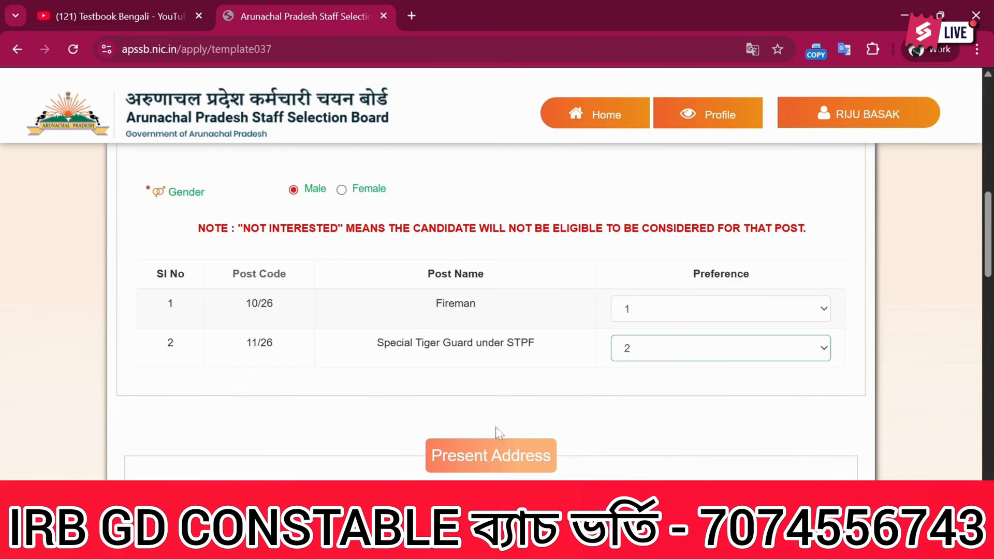
{"action": "left_click_drag", "start_coordinate": [989, 261], "coordinate": [990, 311]}
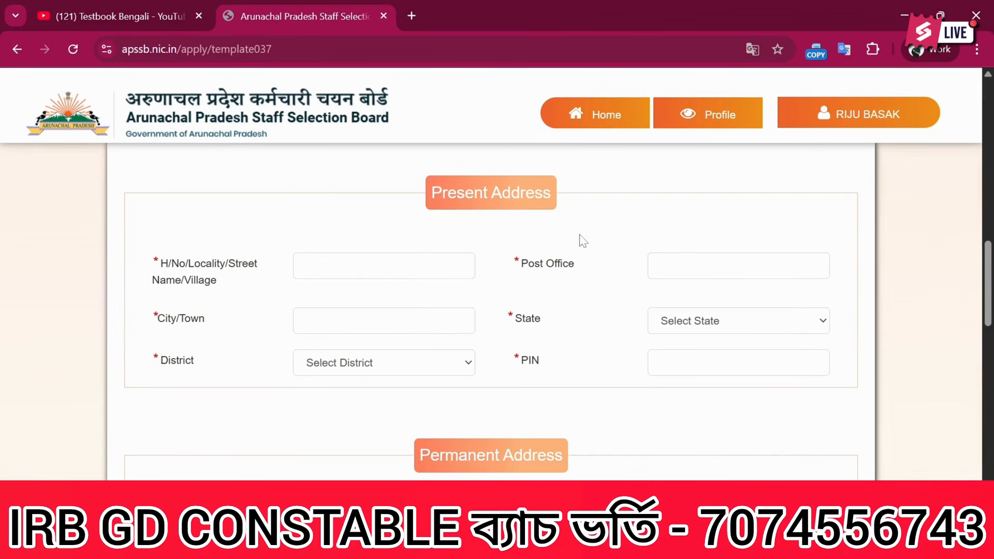
Enter present address locality RAIGANJ and city/town GANJ, passing through the Post Office field.
{"action": "mouse_move", "coordinate": [988, 276]}
{"action": "left_mouse_down"}
{"action": "mouse_move", "coordinate": [989, 325]}
{"action": "mouse_move", "coordinate": [987, 284]}
{"action": "left_mouse_up"}
{"action": "left_click", "coordinate": [384, 282]}
{"action": "type", "text": "RAIGANJ"}
{"action": "left_click", "coordinate": [653, 282]}
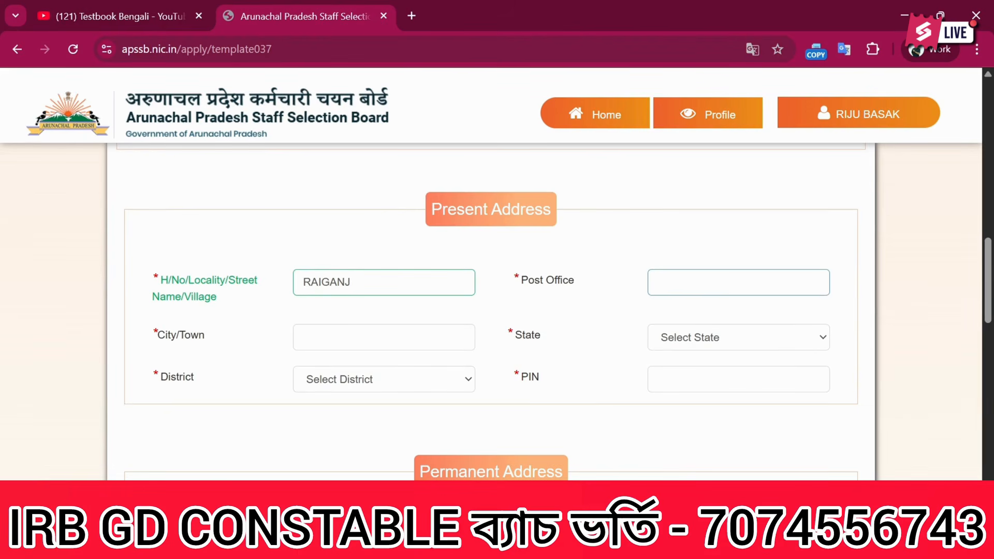
{"action": "type", "text": "RAIGANJ"}
{"action": "left_click", "coordinate": [304, 337]}
{"action": "type", "text": "GANJ"}
Choose state West Bengal, district Uttar Dinajpur and PIN 733129.
{"action": "left_click", "coordinate": [740, 337]}
{"action": "scroll", "coordinate": [722, 220], "scroll_direction": "down", "scroll_amount": 5}
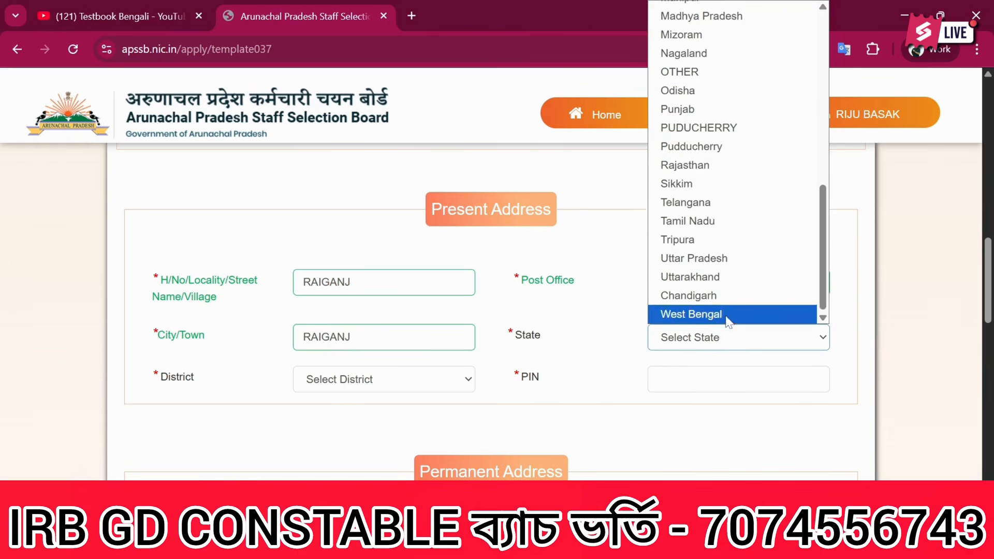
{"action": "left_click", "coordinate": [723, 314]}
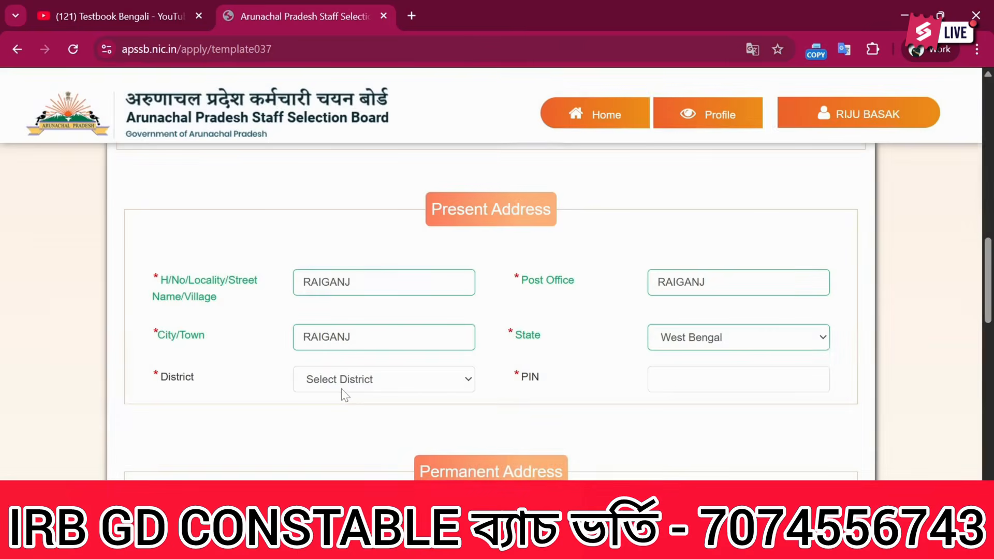
{"action": "left_click", "coordinate": [343, 393]}
{"action": "scroll", "coordinate": [353, 235], "scroll_direction": "down", "scroll_amount": 1}
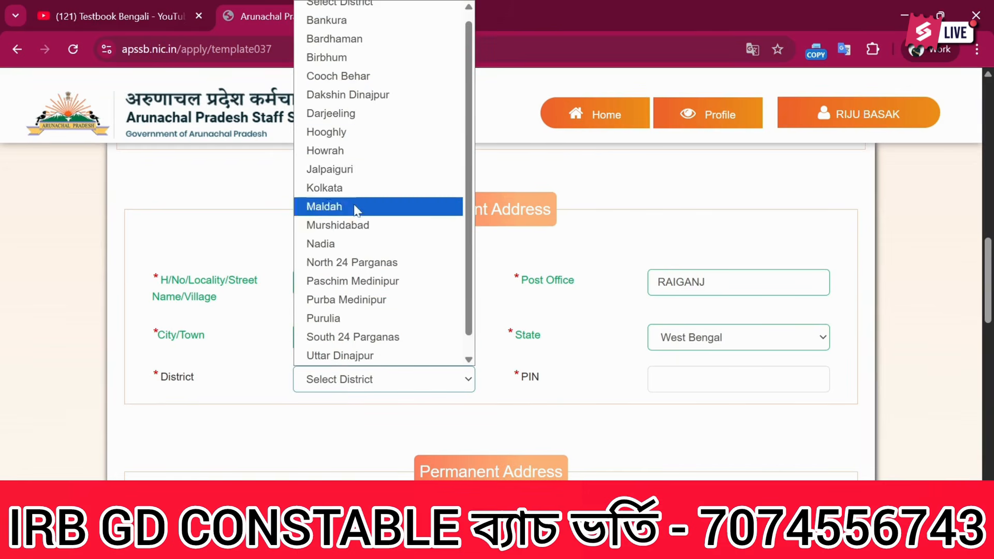
{"action": "left_click", "coordinate": [361, 337]}
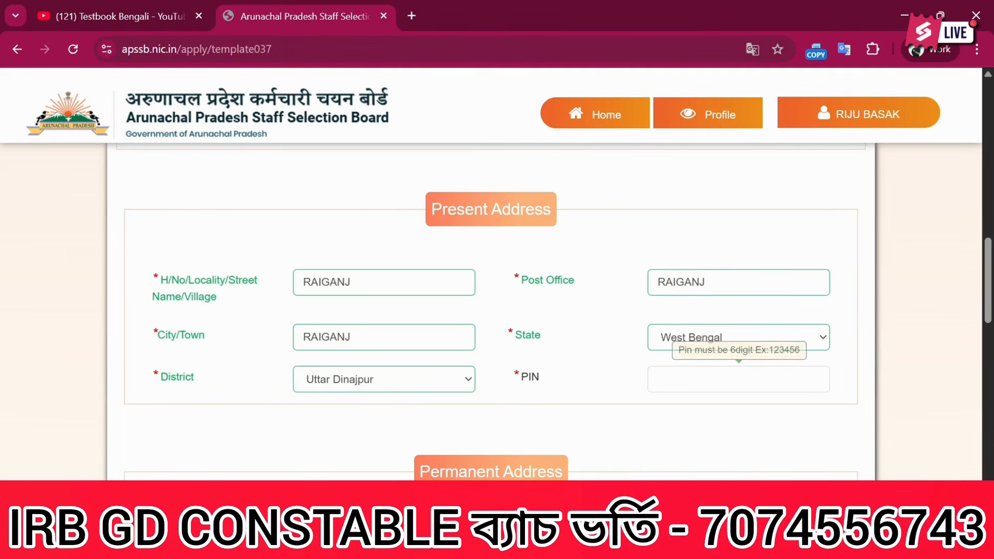
{"action": "left_click", "coordinate": [673, 379]}
{"action": "type", "text": "733129"}
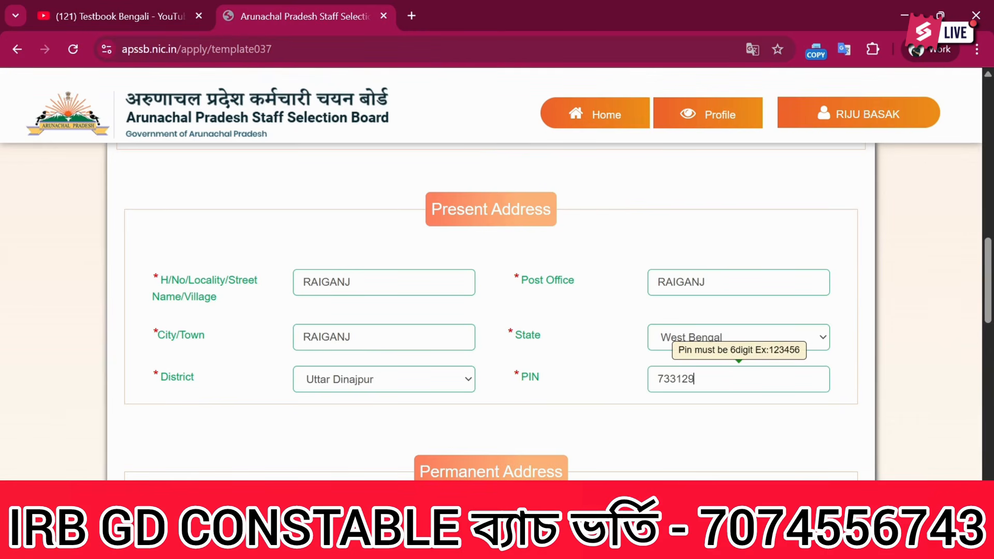
{"action": "scroll", "coordinate": [990, 315], "scroll_direction": "down", "scroll_amount": 4}
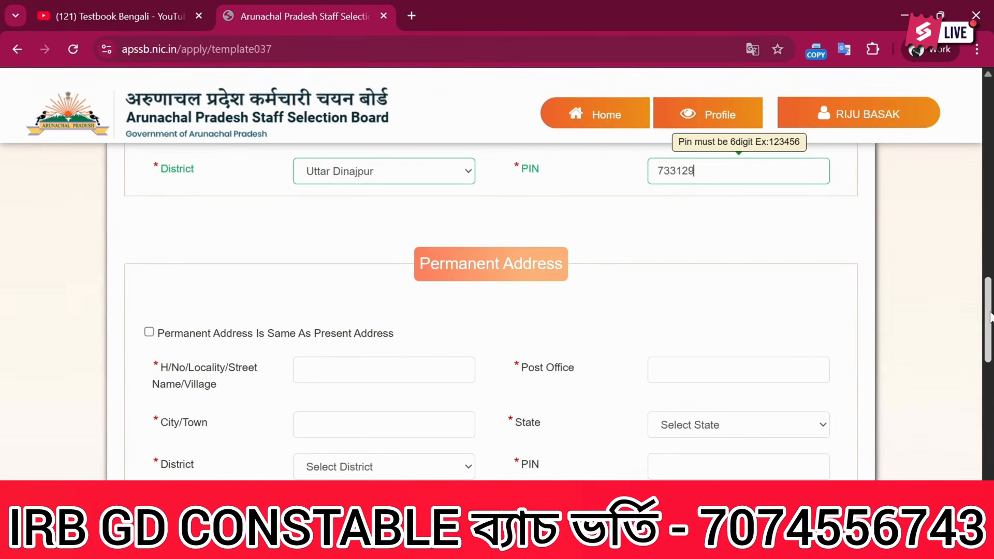
{"action": "scroll", "coordinate": [990, 300], "scroll_direction": "up", "scroll_amount": 3}
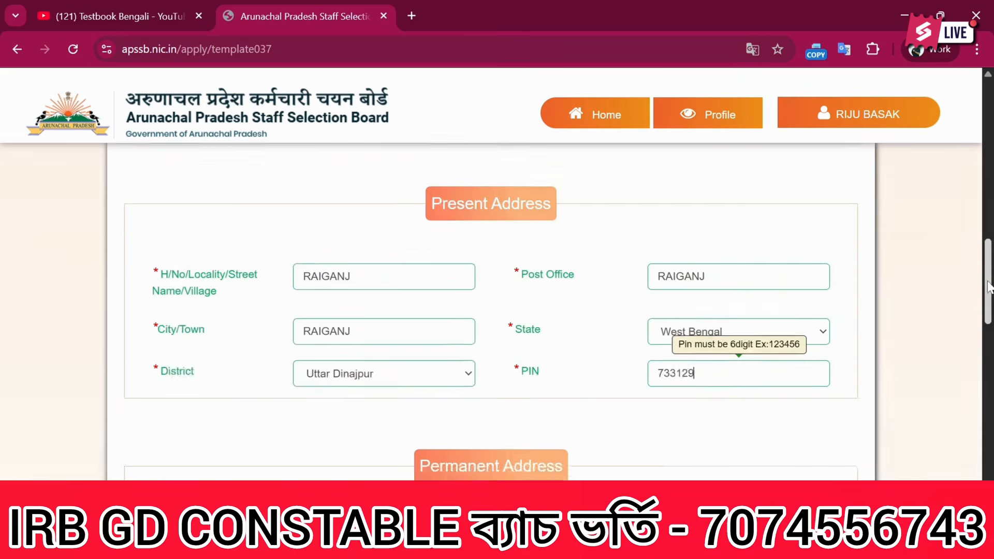
{"action": "scroll", "coordinate": [990, 296], "scroll_direction": "up", "scroll_amount": 2}
{"action": "scroll", "coordinate": [786, 321], "scroll_direction": "down", "scroll_amount": 8}
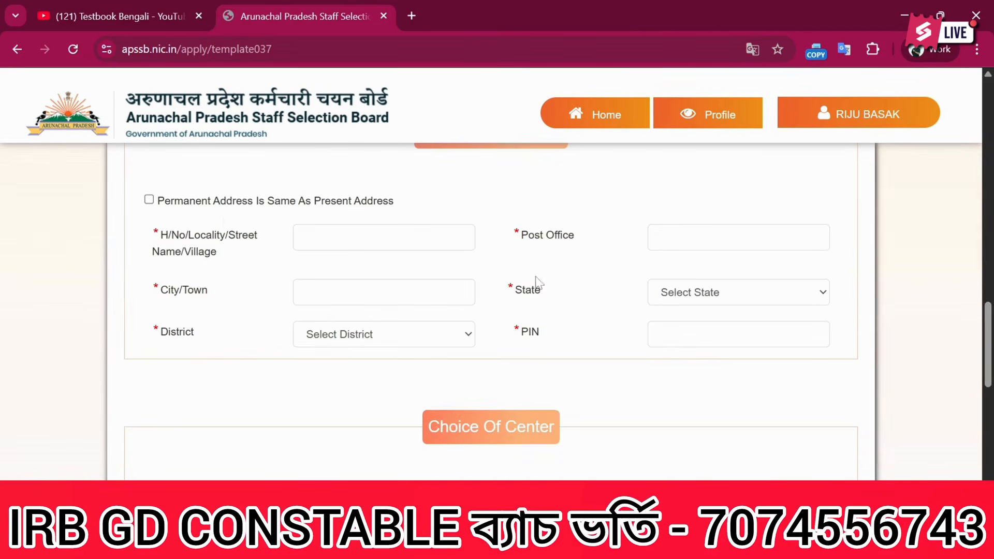
Make permanent address same as present; pick centres ITANAGAR CAPITAL REGION, PAPUMPARE, ZIRO.
{"action": "left_click", "coordinate": [149, 200]}
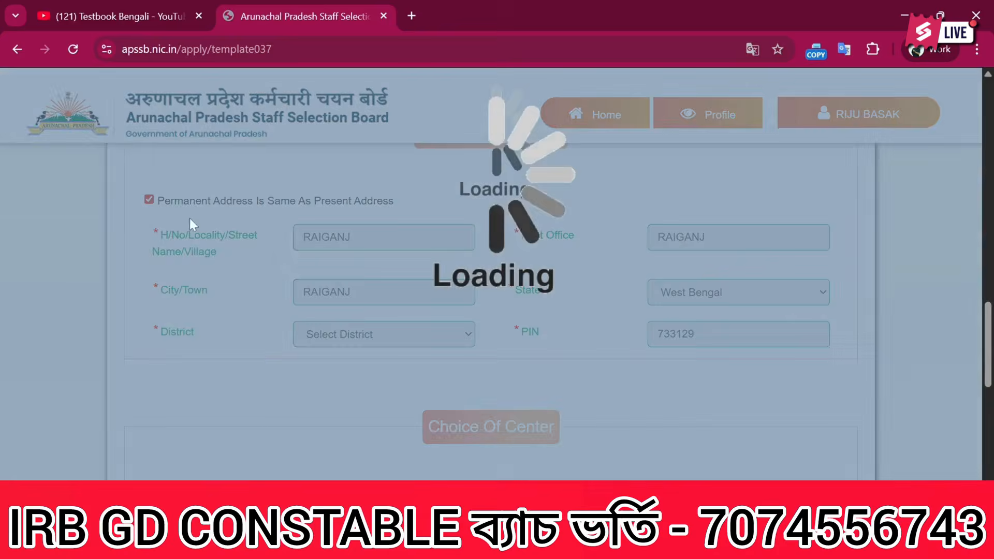
{"action": "scroll", "coordinate": [989, 336], "scroll_direction": "down", "scroll_amount": 3}
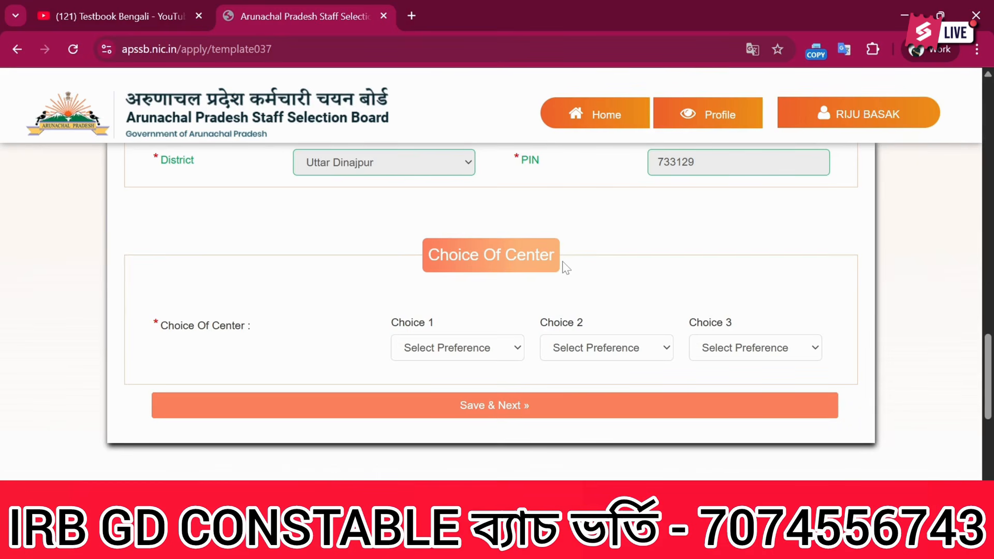
{"action": "left_click", "coordinate": [460, 348]}
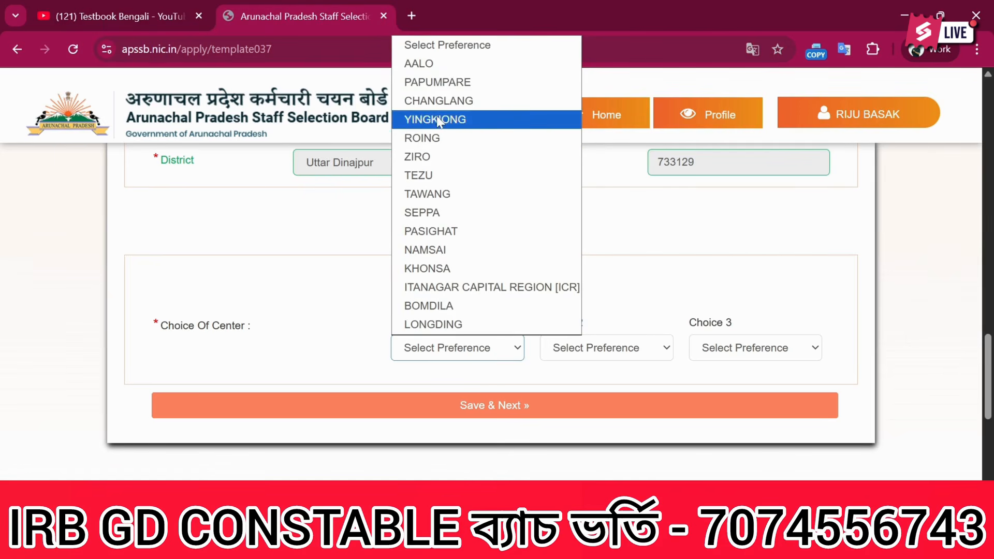
{"action": "left_click", "coordinate": [451, 287]}
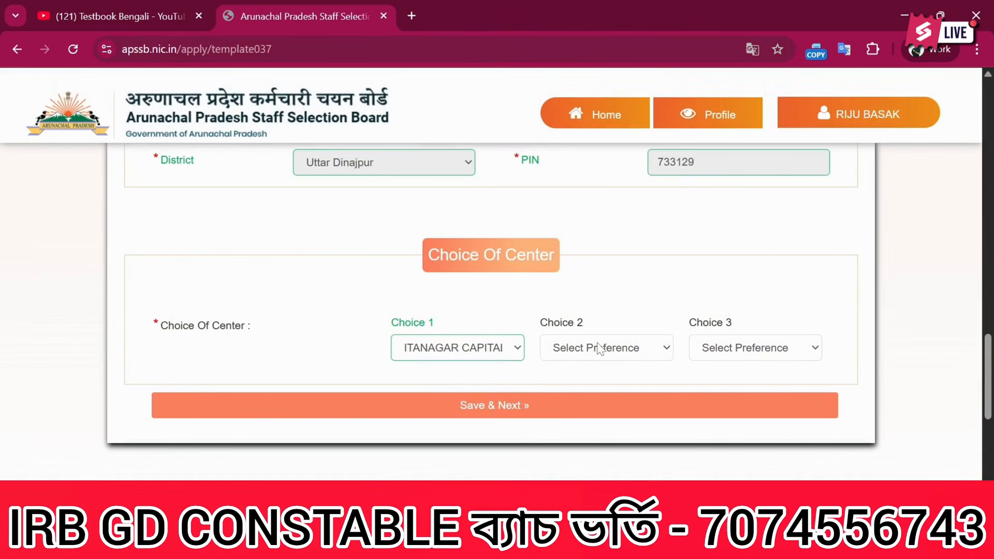
{"action": "left_click", "coordinate": [603, 351]}
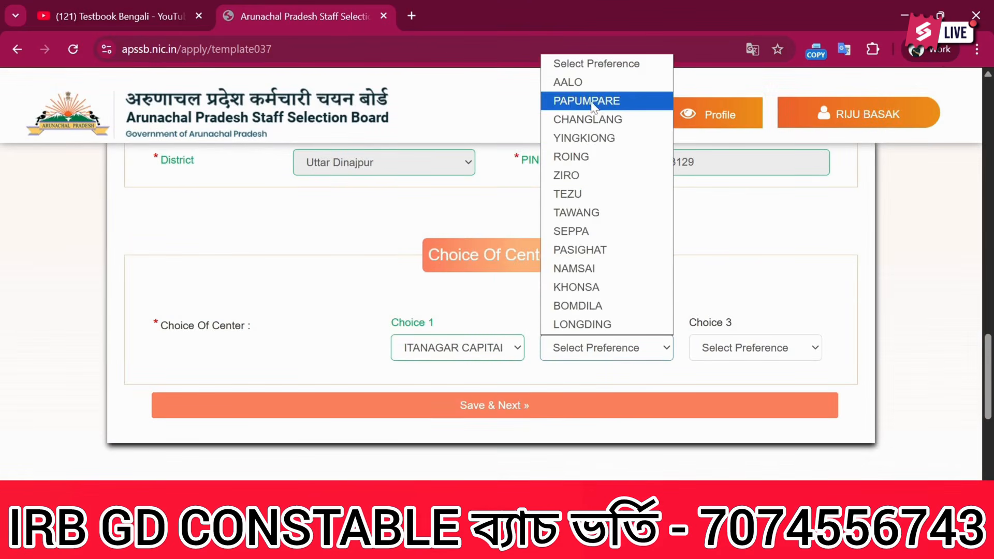
{"action": "left_click", "coordinate": [590, 99]}
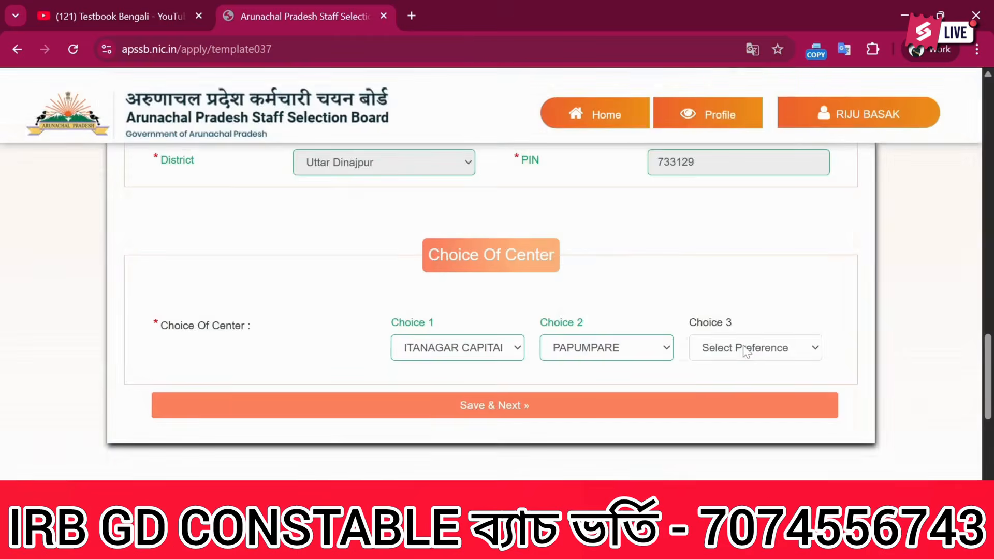
{"action": "left_click", "coordinate": [744, 350]}
{"action": "left_click", "coordinate": [719, 176]}
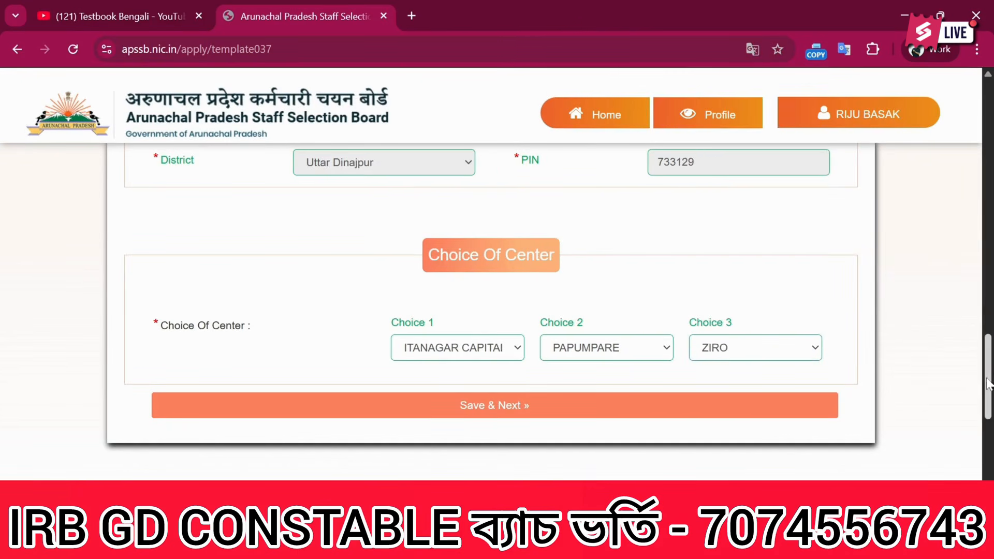
Save the address and exam centre choices and continue.
{"action": "left_click_drag", "start_coordinate": [989, 384], "coordinate": [990, 406]}
{"action": "scroll", "coordinate": [928, 329], "scroll_direction": "up", "scroll_amount": 6}
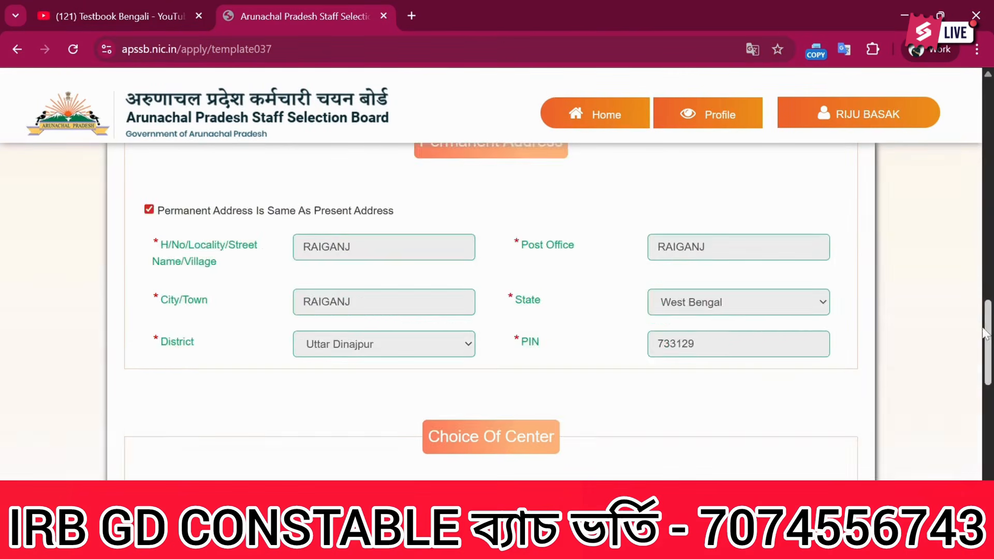
{"action": "scroll", "coordinate": [976, 373], "scroll_direction": "down", "scroll_amount": 4}
{"action": "left_click", "coordinate": [484, 378]}
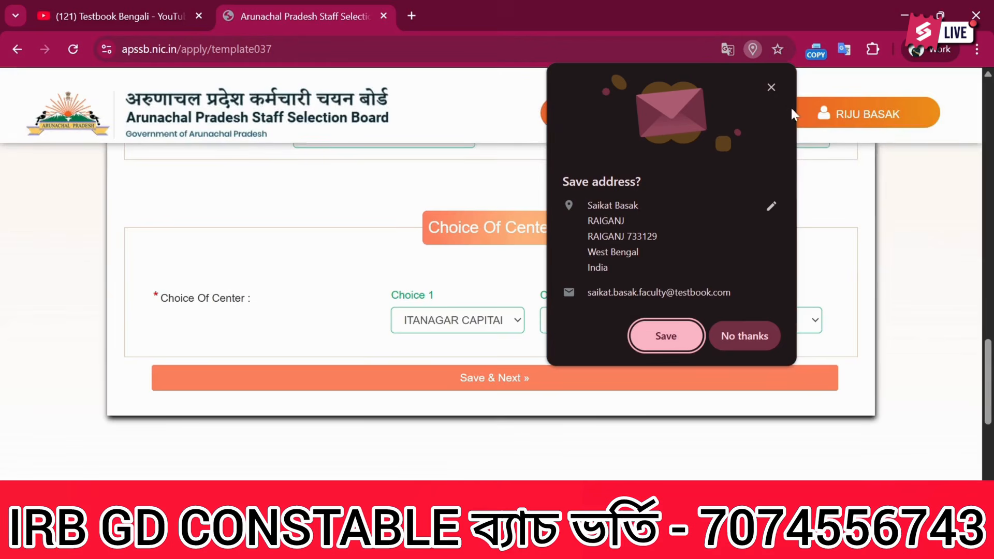
Dismiss the browser's save-address prompt and enter Class X degree MP, passed in 2024.
{"action": "left_click", "coordinate": [774, 89]}
{"action": "left_click_drag", "start_coordinate": [992, 400], "coordinate": [992, 189]}
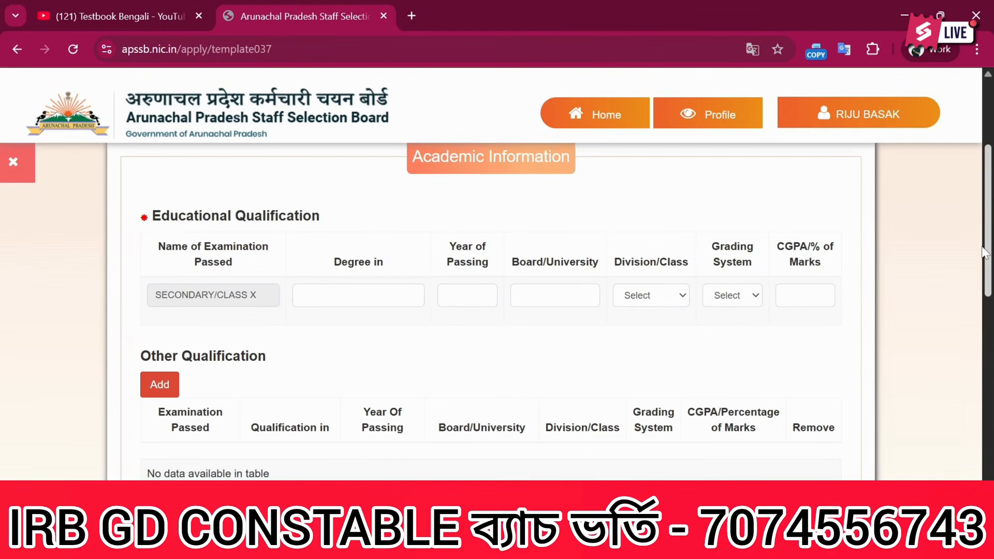
{"action": "scroll", "coordinate": [986, 253], "scroll_direction": "up", "scroll_amount": 3}
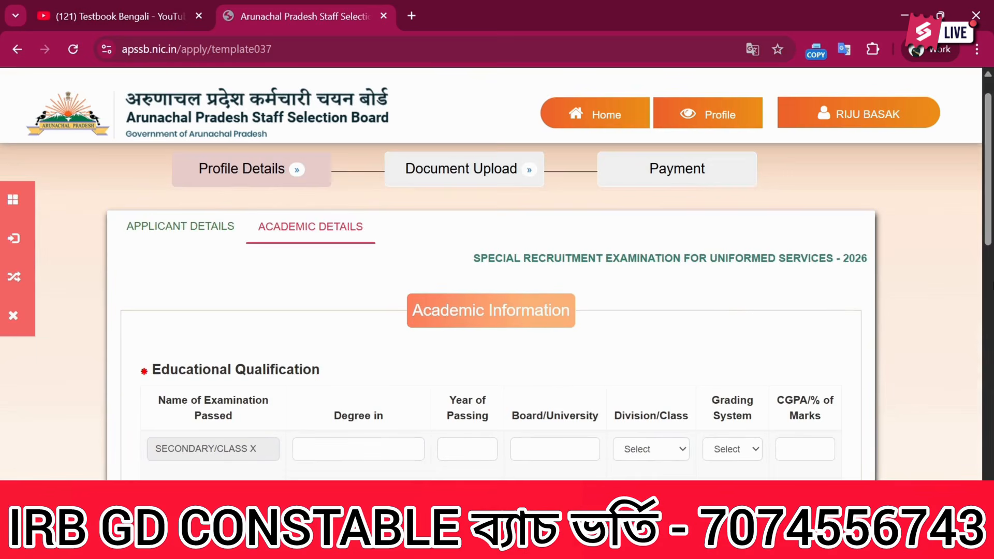
{"action": "scroll", "coordinate": [892, 290], "scroll_direction": "down", "scroll_amount": 3}
{"action": "left_click", "coordinate": [252, 322]}
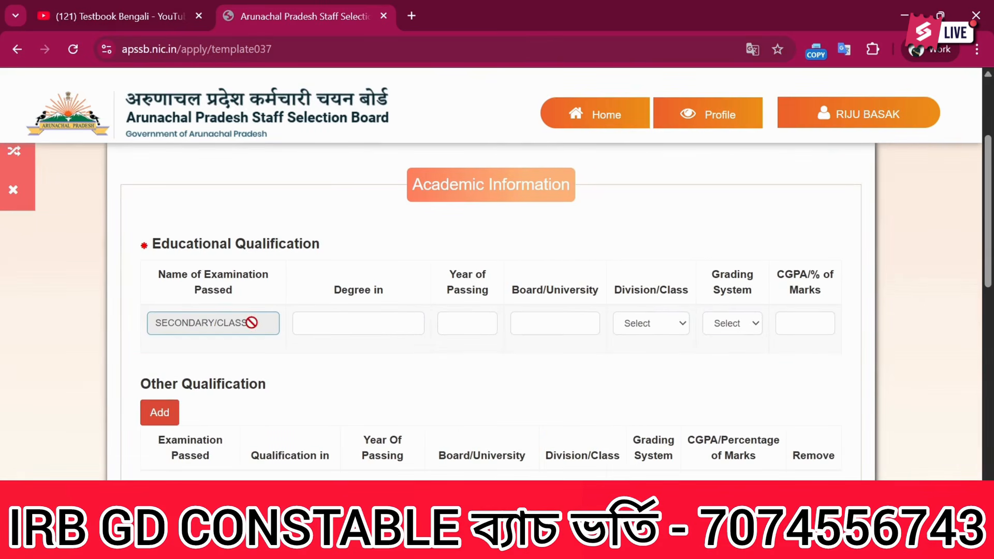
{"action": "left_click", "coordinate": [342, 323]}
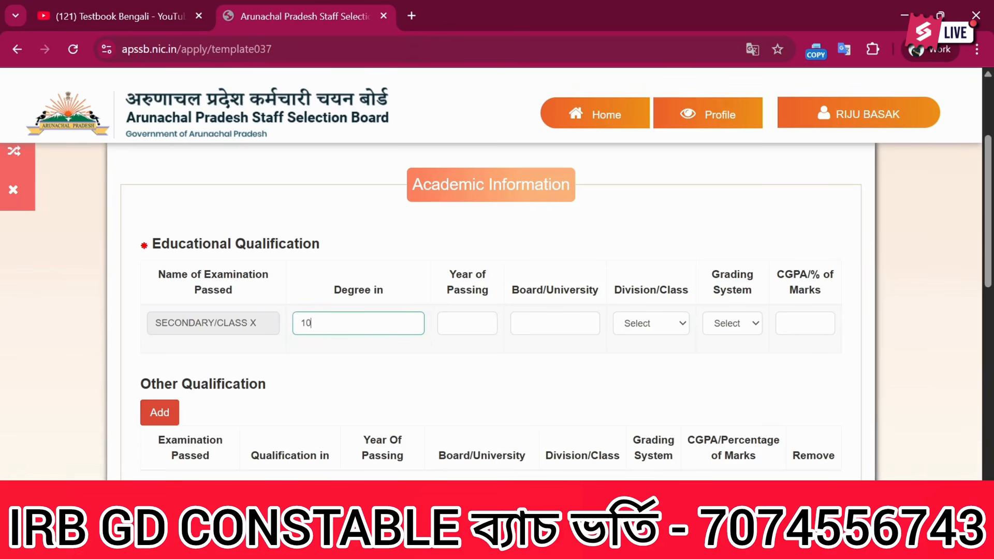
{"action": "key", "text": "BackSpace"}
{"action": "key", "text": "BackSpace"}
{"action": "type", "text": "M"}
{"action": "left_click", "coordinate": [466, 323]}
{"action": "type", "text": "2"}
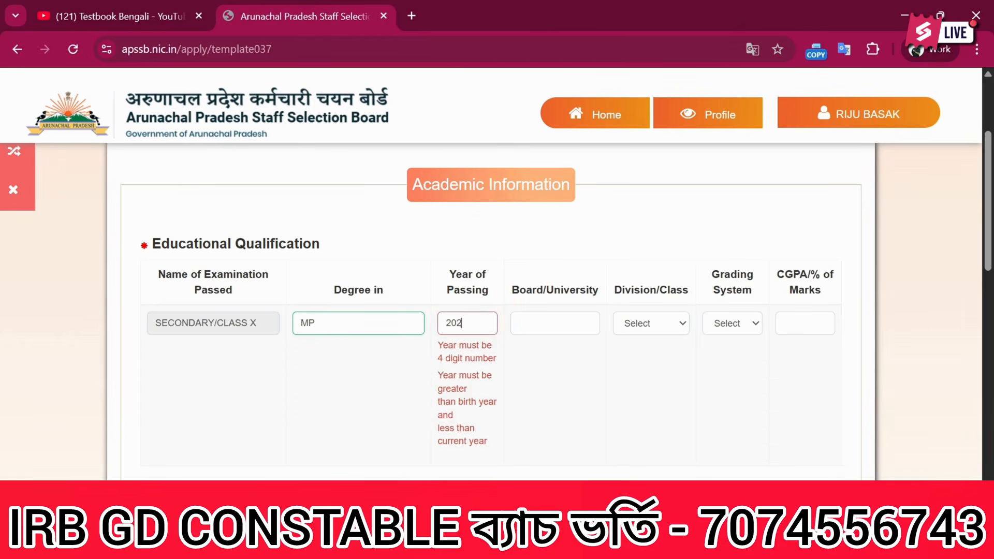
{"action": "type", "text": "024"}
Set Class X board WBBSE, 1st division, Percentage grading and 67.00 marks.
{"action": "left_click", "coordinate": [555, 323]}
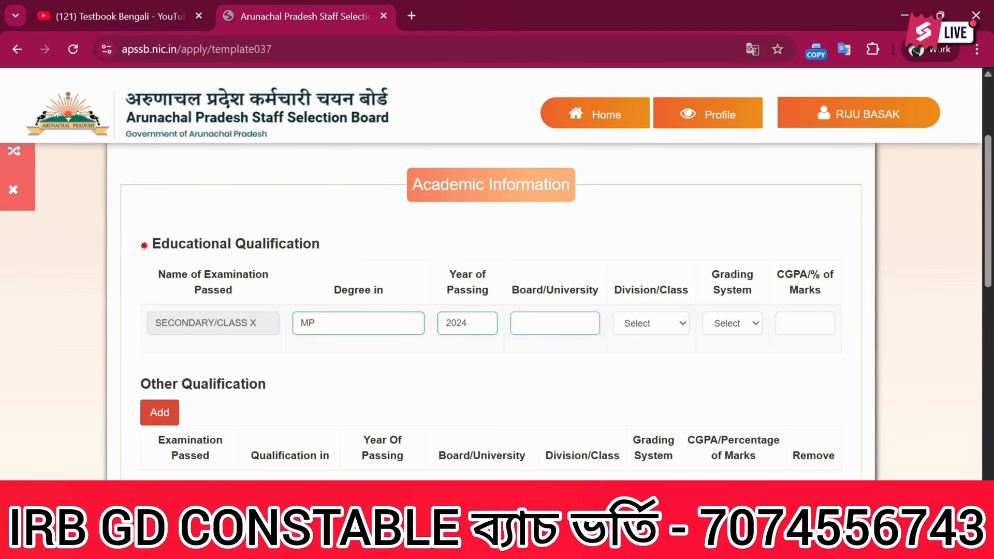
{"action": "type", "text": "WBBSE"}
{"action": "left_click", "coordinate": [643, 326]}
{"action": "left_click", "coordinate": [650, 363]}
{"action": "left_click", "coordinate": [749, 326]}
{"action": "left_click", "coordinate": [732, 379]}
{"action": "left_click", "coordinate": [792, 323]}
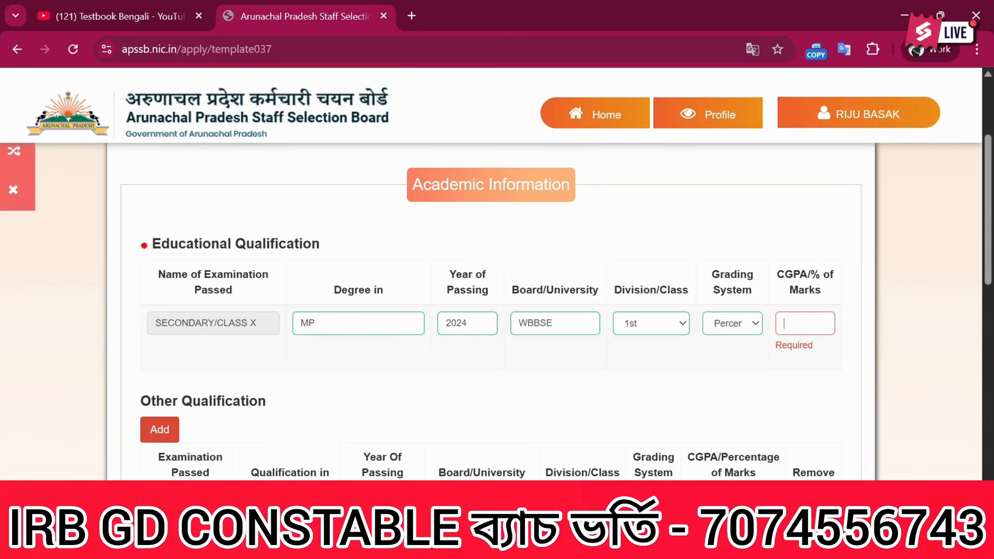
{"action": "type", "text": "67"}
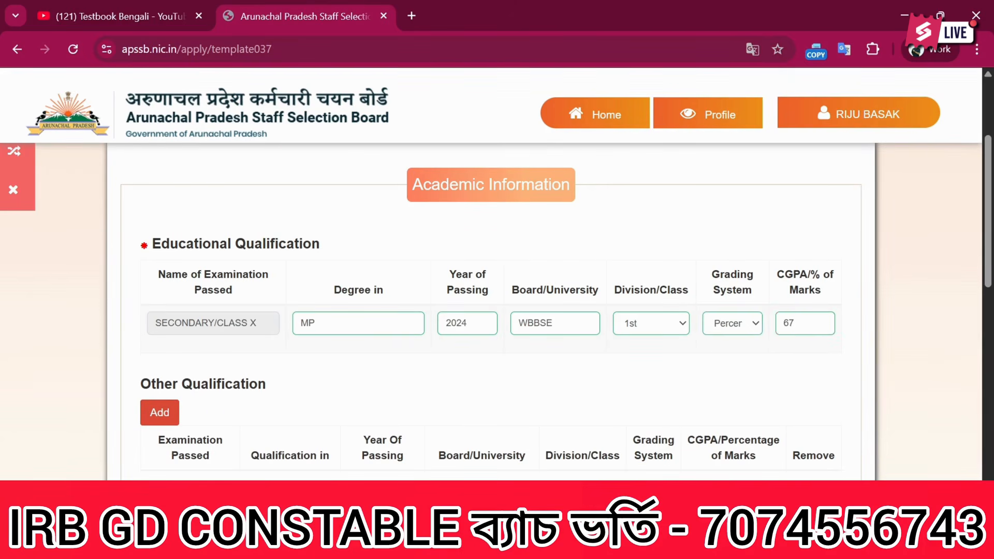
{"action": "type", "text": ".00"}
Add then remove an empty Other Qualification row, and save the academic details.
{"action": "left_click", "coordinate": [169, 415]}
{"action": "left_click", "coordinate": [168, 417]}
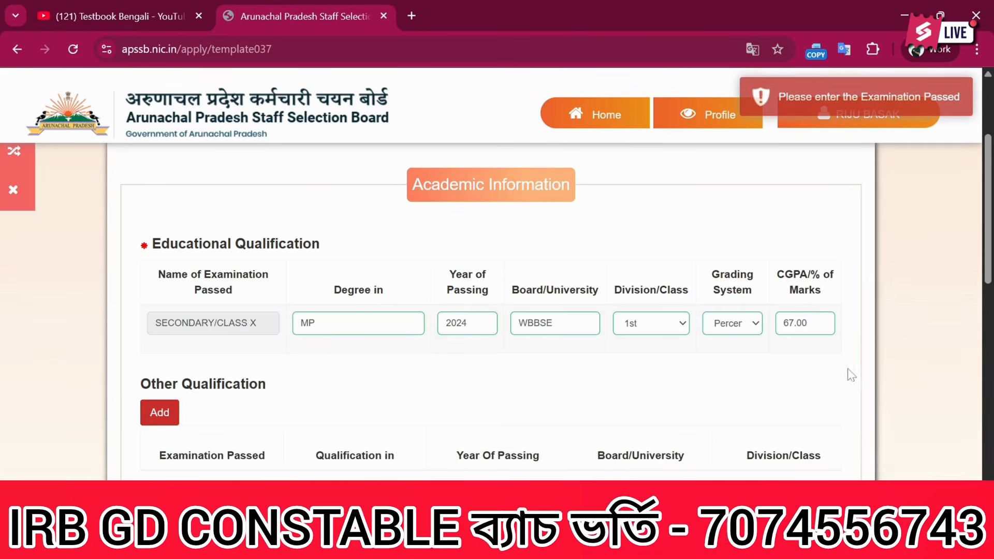
{"action": "left_click_drag", "start_coordinate": [986, 271], "coordinate": [985, 317]}
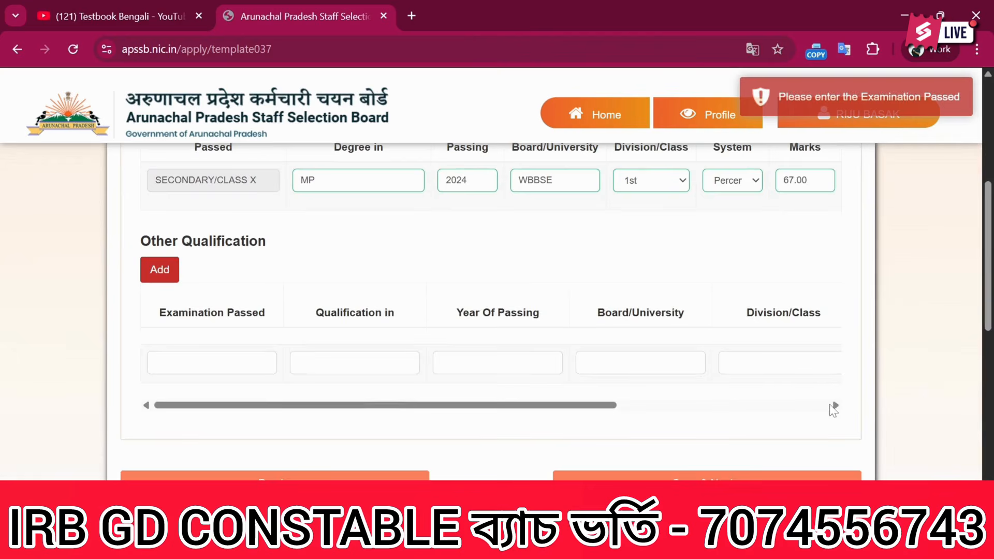
{"action": "left_click_drag", "start_coordinate": [563, 417], "coordinate": [817, 407]}
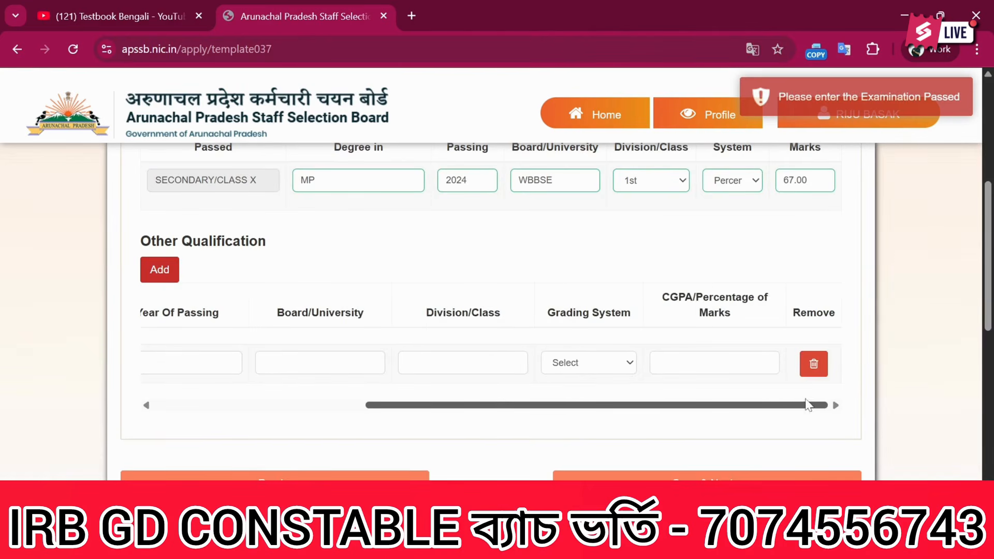
{"action": "left_click", "coordinate": [814, 362]}
{"action": "scroll", "coordinate": [776, 320], "scroll_direction": "up", "scroll_amount": 2}
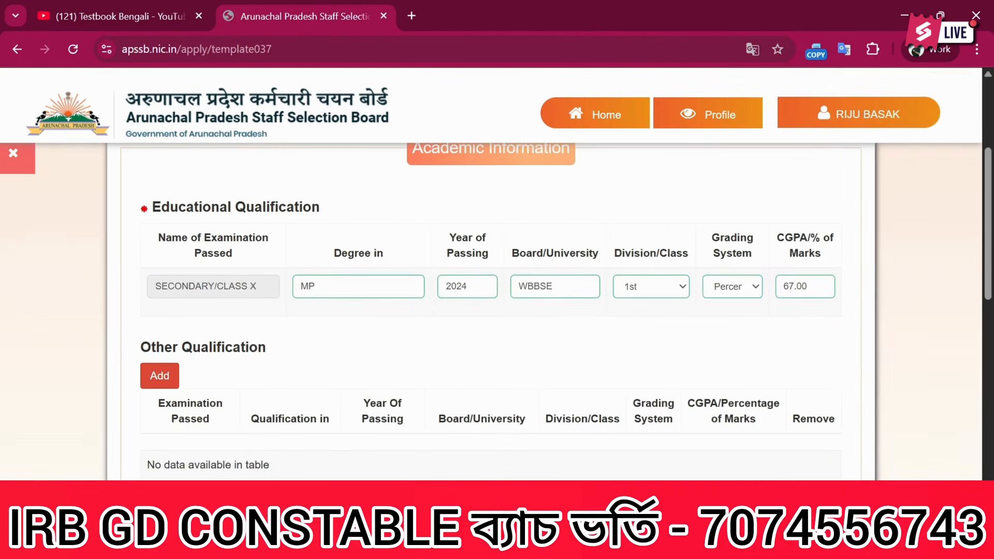
{"action": "scroll", "coordinate": [985, 305], "scroll_direction": "down", "scroll_amount": 3}
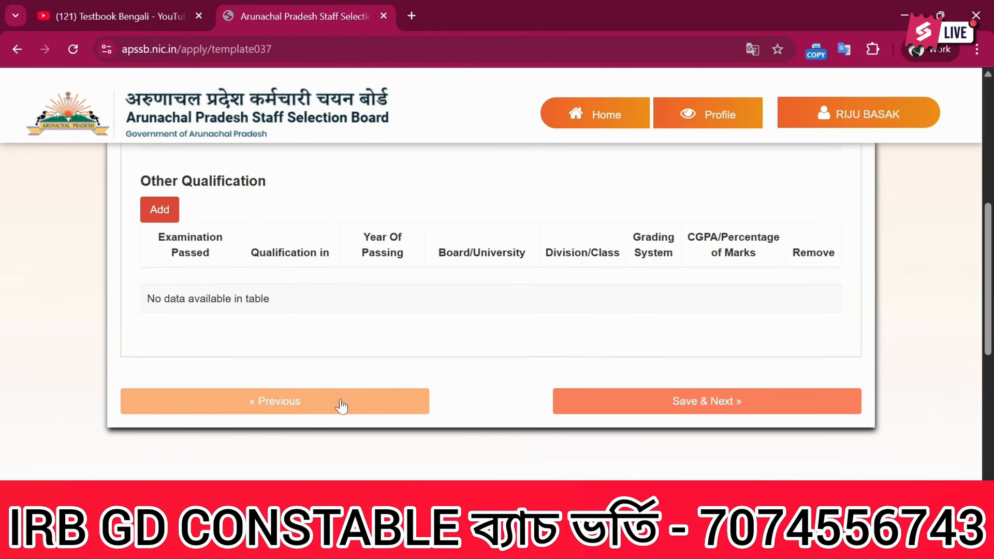
{"action": "left_click_drag", "start_coordinate": [989, 347], "coordinate": [961, 337]}
{"action": "left_click", "coordinate": [688, 392]}
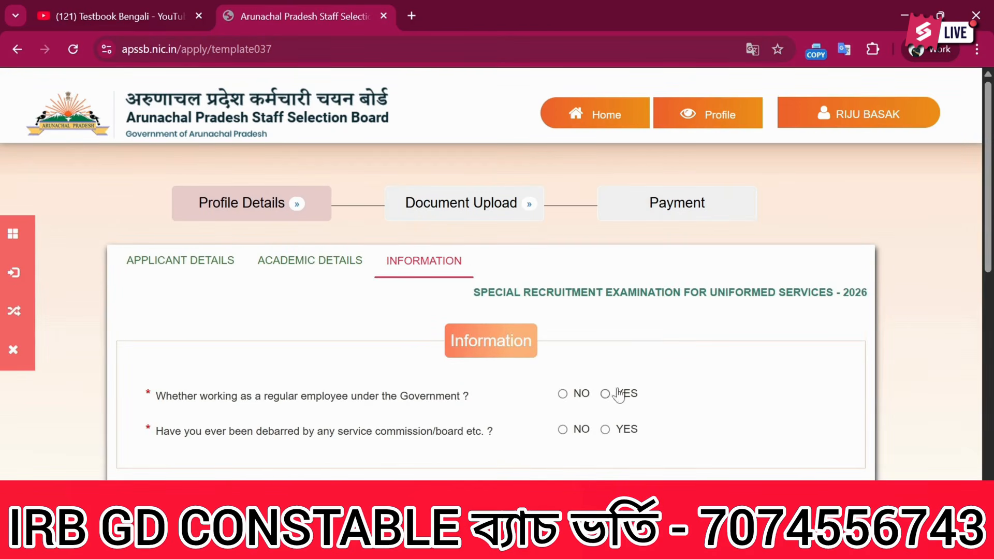
Answer NO to the government employee and debarred questions and save them.
{"action": "left_click", "coordinate": [562, 393]}
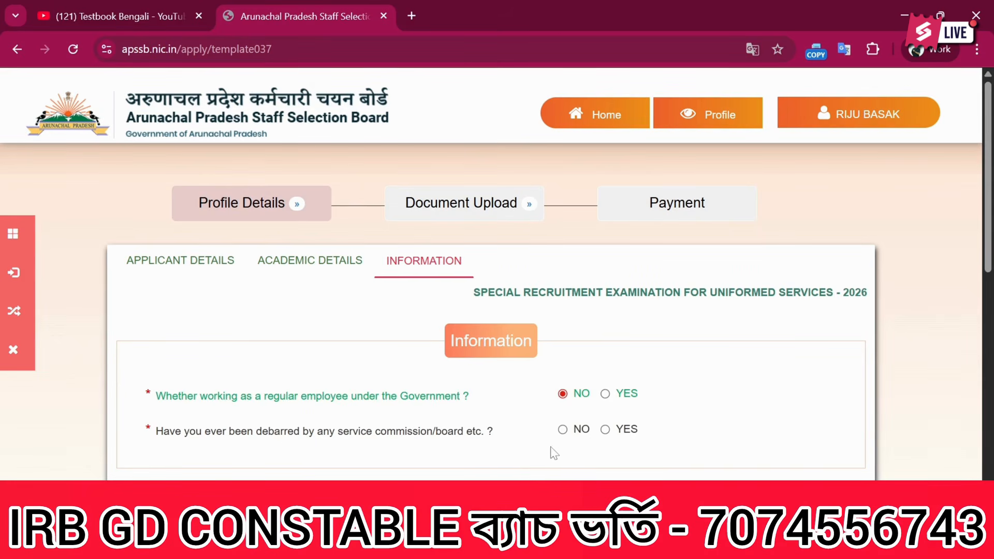
{"action": "left_click", "coordinate": [565, 432]}
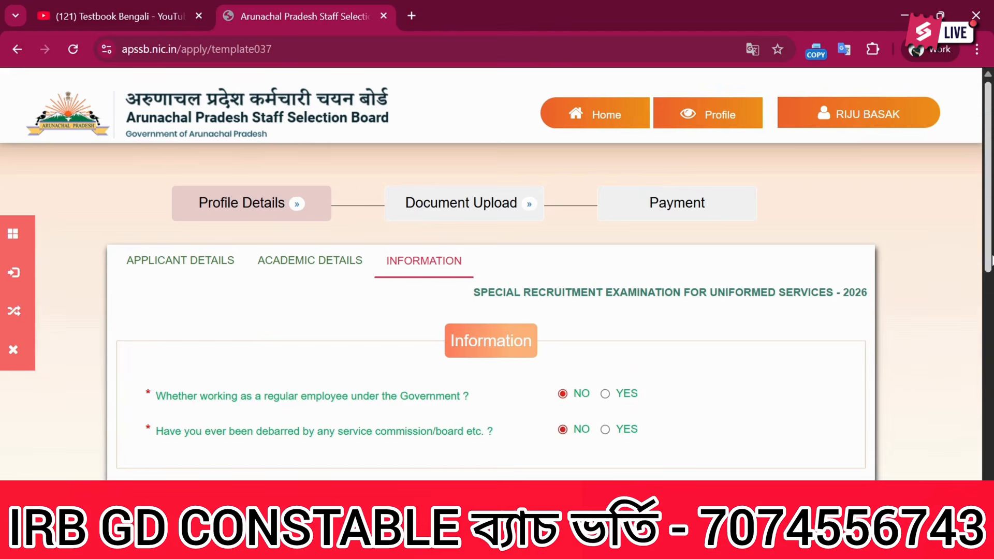
{"action": "scroll", "coordinate": [525, 413], "scroll_direction": "down", "scroll_amount": 2}
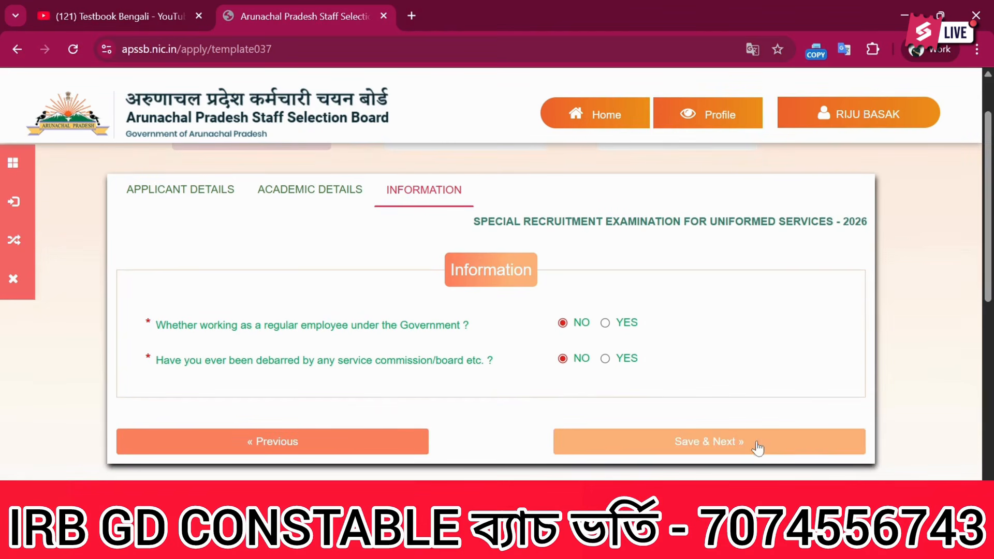
{"action": "left_click", "coordinate": [732, 444]}
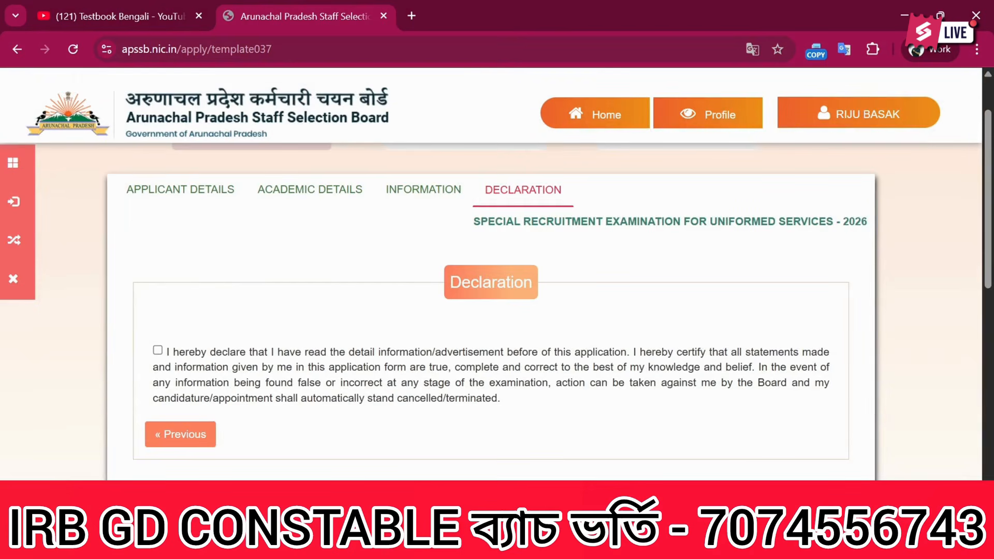
Accept the declaration, save it and acknowledge the data-saved confirmation.
{"action": "left_click", "coordinate": [157, 350]}
{"action": "scroll", "coordinate": [505, 311], "scroll_direction": "down", "scroll_amount": 2}
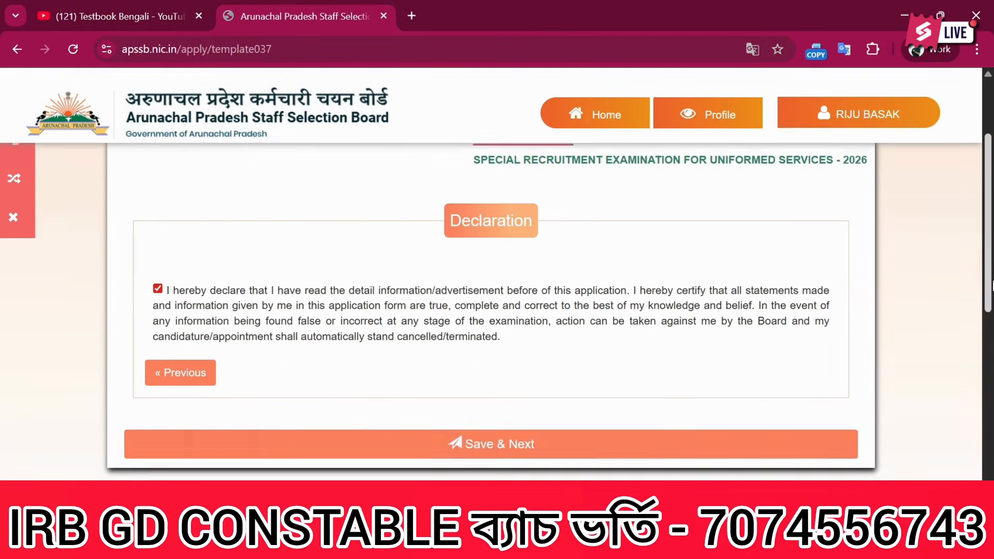
{"action": "left_click", "coordinate": [506, 422]}
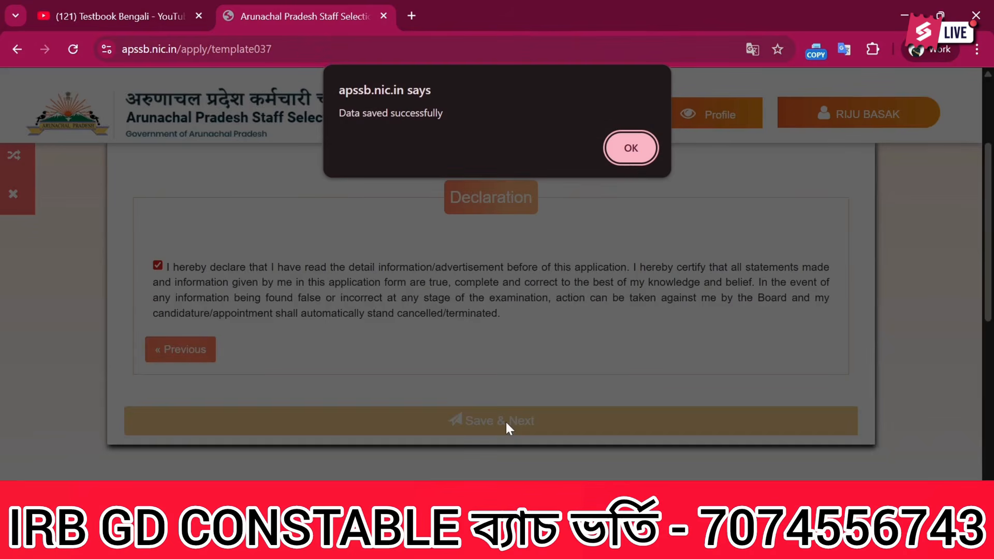
{"action": "left_click", "coordinate": [630, 148]}
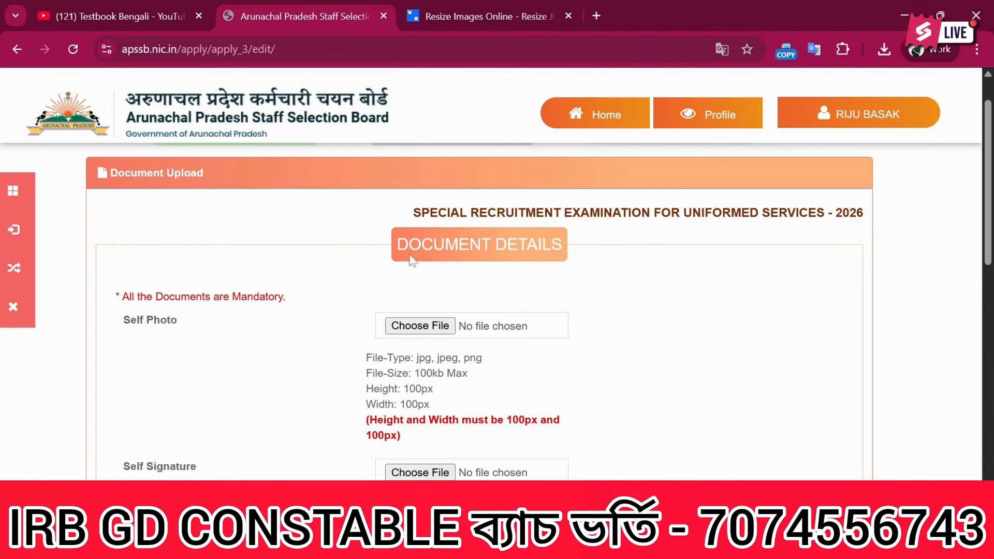
{"action": "scroll", "coordinate": [311, 284], "scroll_direction": "down", "scroll_amount": 1}
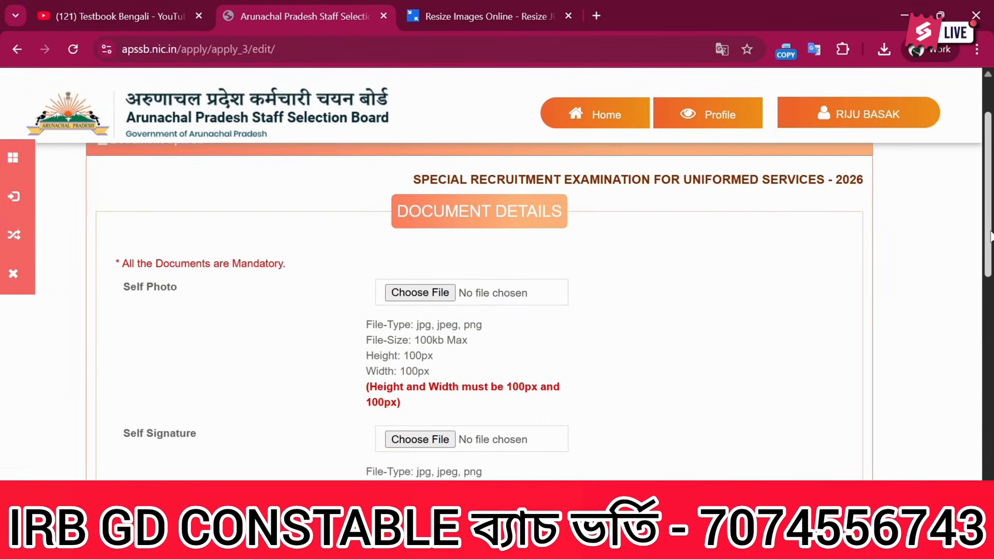
{"action": "scroll", "coordinate": [155, 336], "scroll_direction": "down", "scroll_amount": 3}
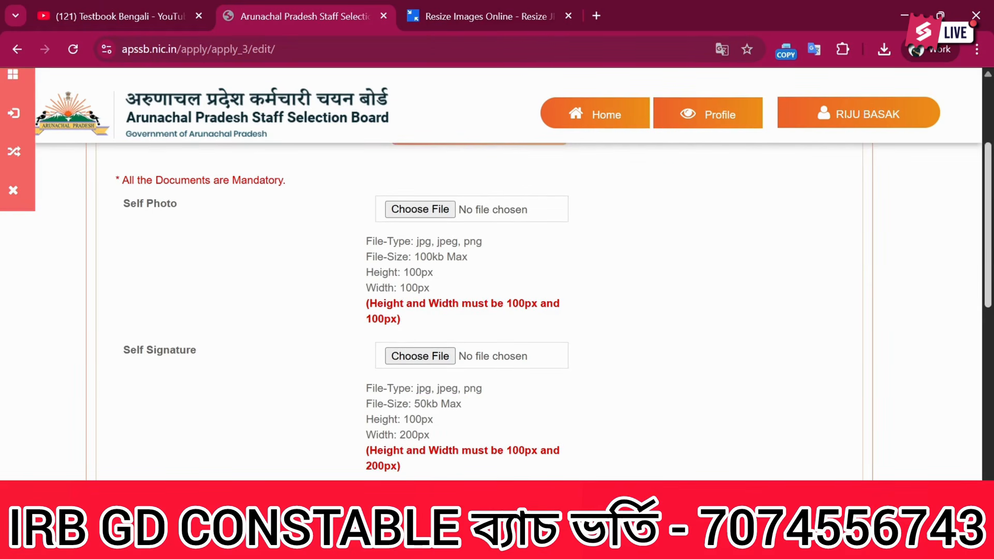
{"action": "scroll", "coordinate": [991, 253], "scroll_direction": "up", "scroll_amount": 1}
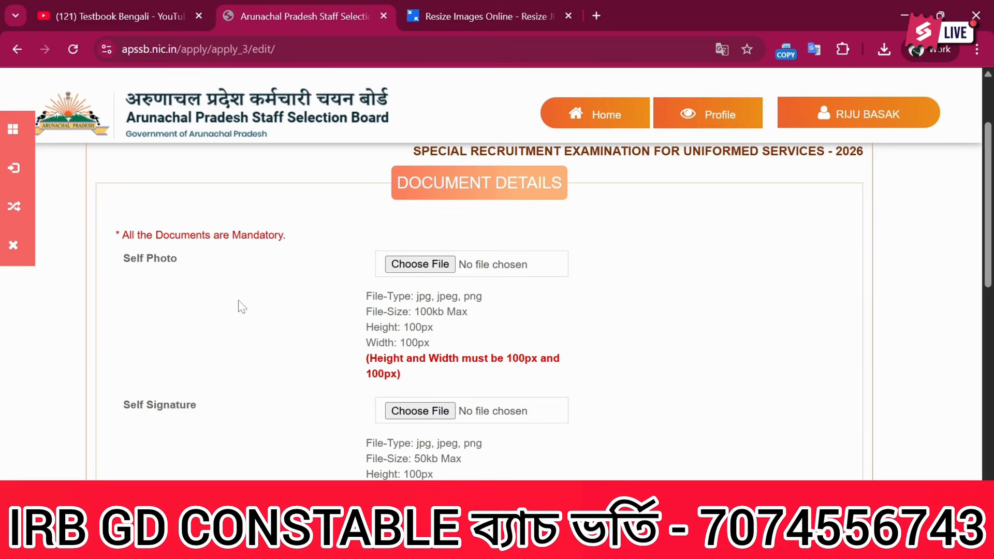
{"action": "left_click_drag", "start_coordinate": [990, 246], "coordinate": [989, 269]}
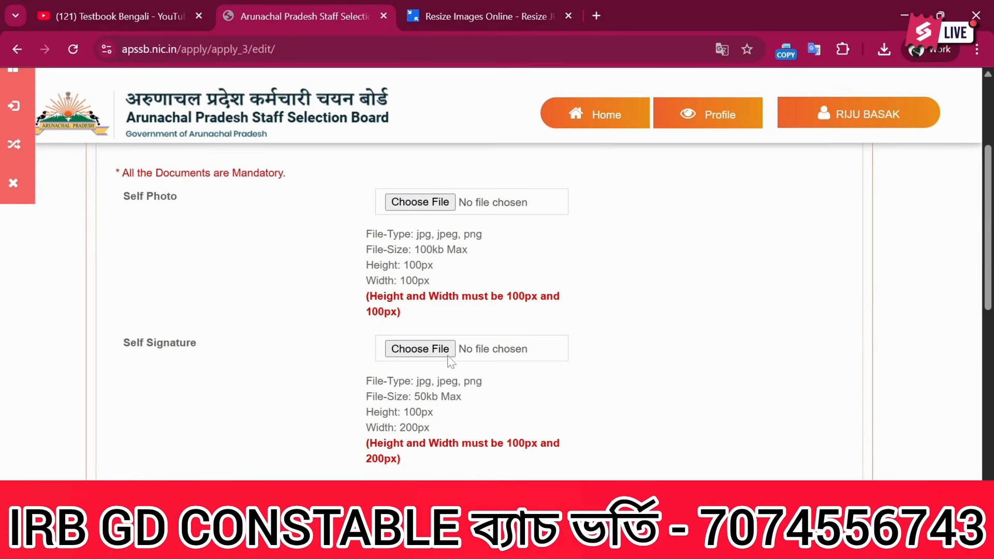
{"action": "scroll", "coordinate": [621, 207], "scroll_direction": "up", "scroll_amount": 3}
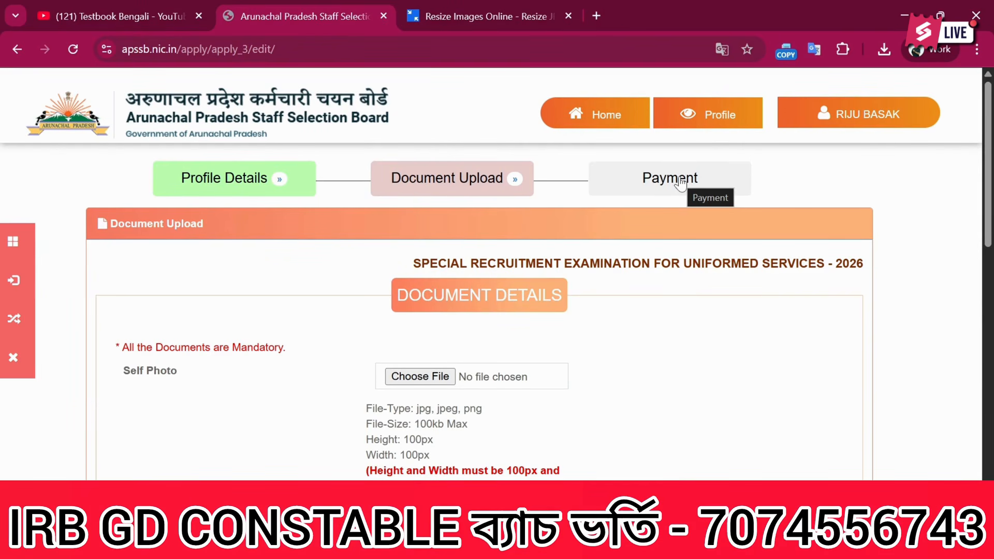
{"action": "scroll", "coordinate": [989, 182], "scroll_direction": "down", "scroll_amount": 5}
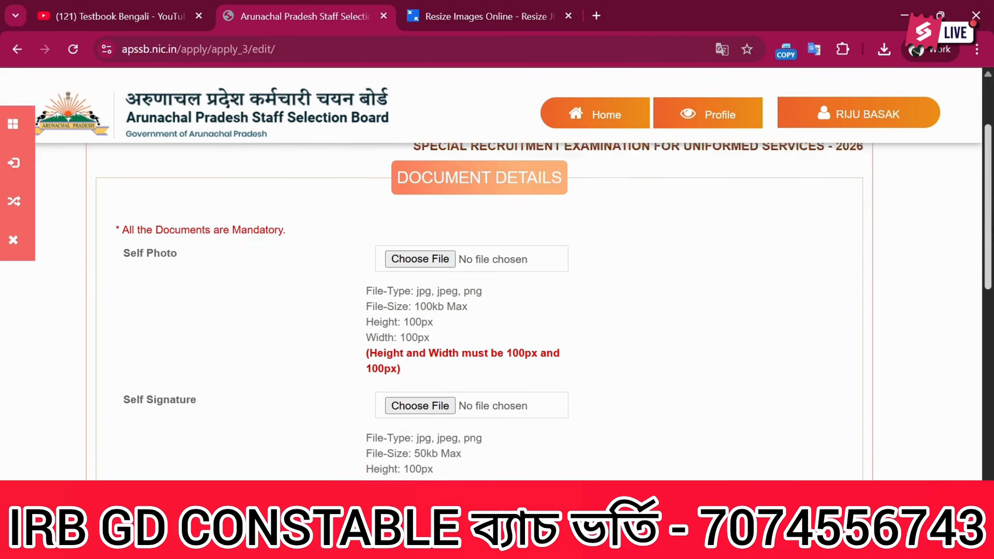
{"action": "scroll", "coordinate": [990, 182], "scroll_direction": "up", "scroll_amount": 5}
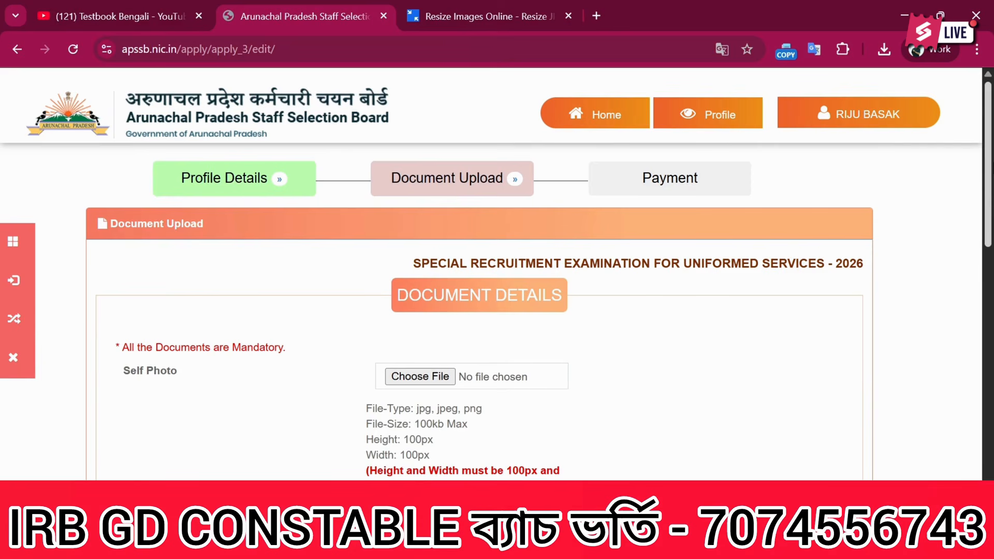
{"action": "left_click", "coordinate": [228, 181]}
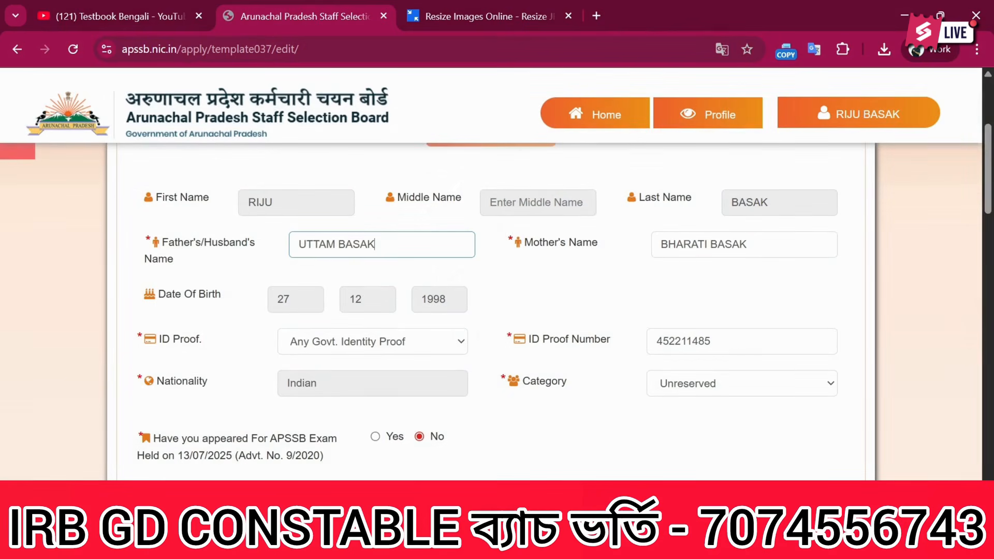
{"action": "left_click_drag", "start_coordinate": [989, 180], "coordinate": [988, 129]}
{"action": "left_click", "coordinate": [314, 261]}
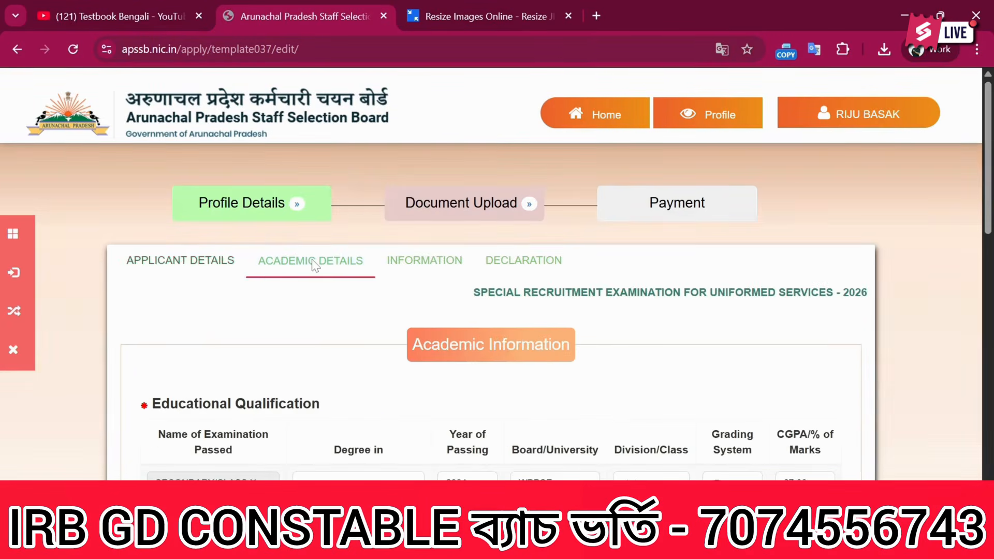
{"action": "left_click_drag", "start_coordinate": [990, 179], "coordinate": [991, 265]}
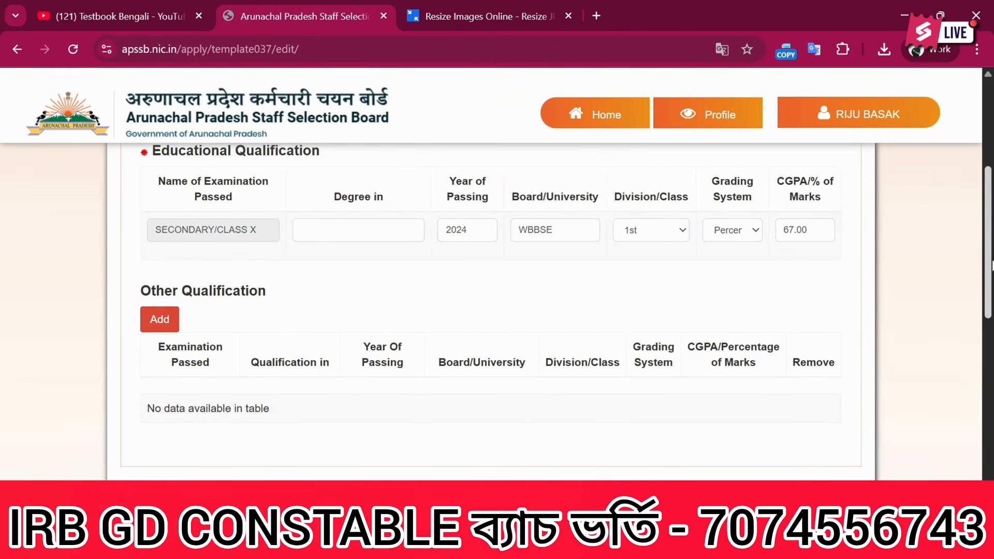
{"action": "left_click_drag", "start_coordinate": [992, 265], "coordinate": [991, 180]}
{"action": "left_click", "coordinate": [427, 261]}
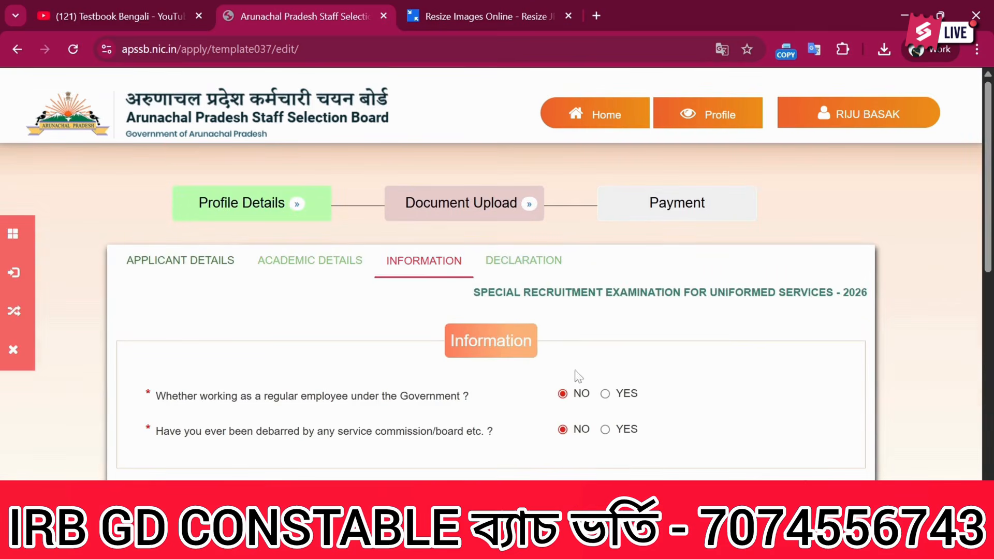
{"action": "left_click", "coordinate": [537, 265]}
{"action": "mouse_move", "coordinate": [989, 244]}
{"action": "left_mouse_down"}
{"action": "mouse_move", "coordinate": [988, 290]}
{"action": "mouse_move", "coordinate": [989, 245]}
{"action": "left_mouse_up"}
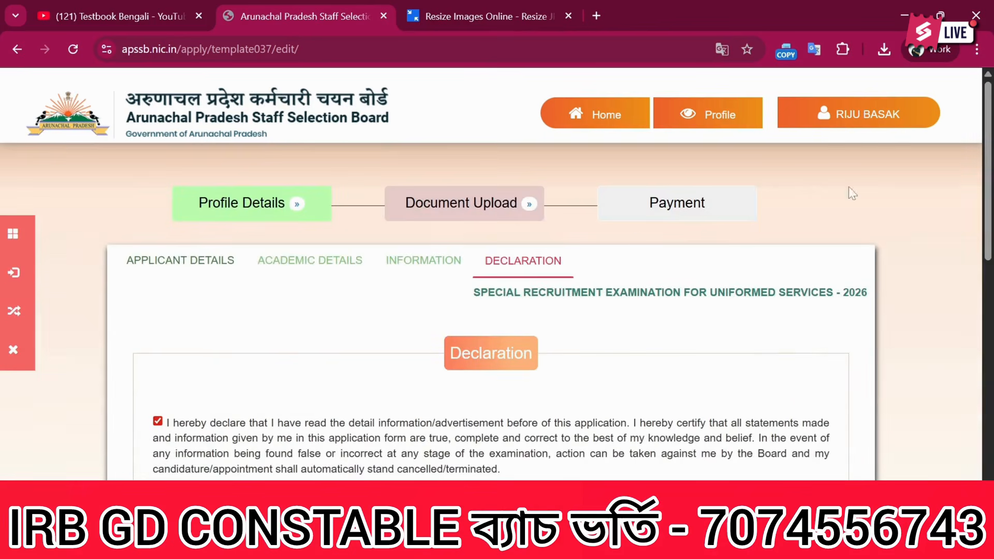
{"action": "left_click", "coordinate": [411, 264]}
{"action": "left_click", "coordinate": [303, 267]}
{"action": "left_click", "coordinate": [188, 264]}
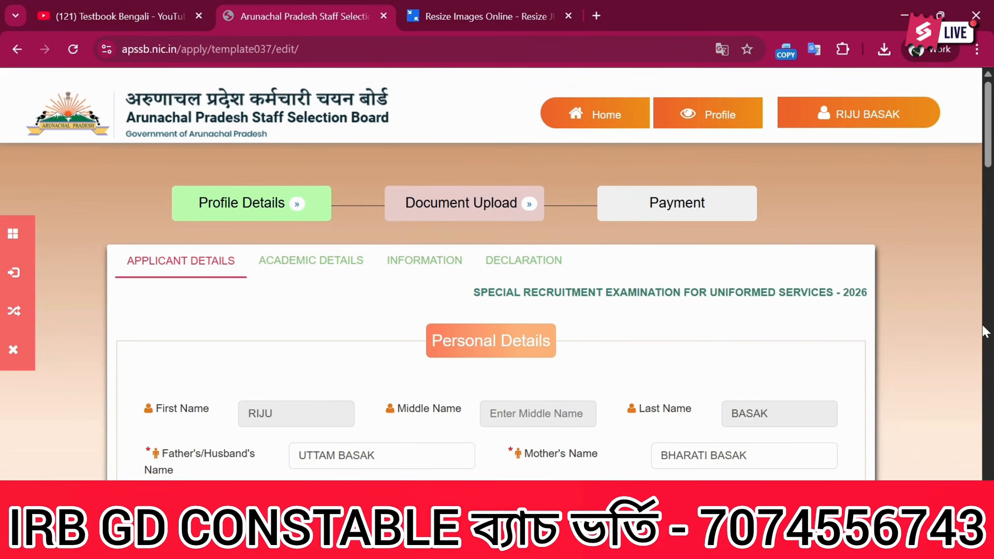
{"action": "left_click", "coordinate": [452, 208]}
{"action": "left_click", "coordinate": [959, 391]}
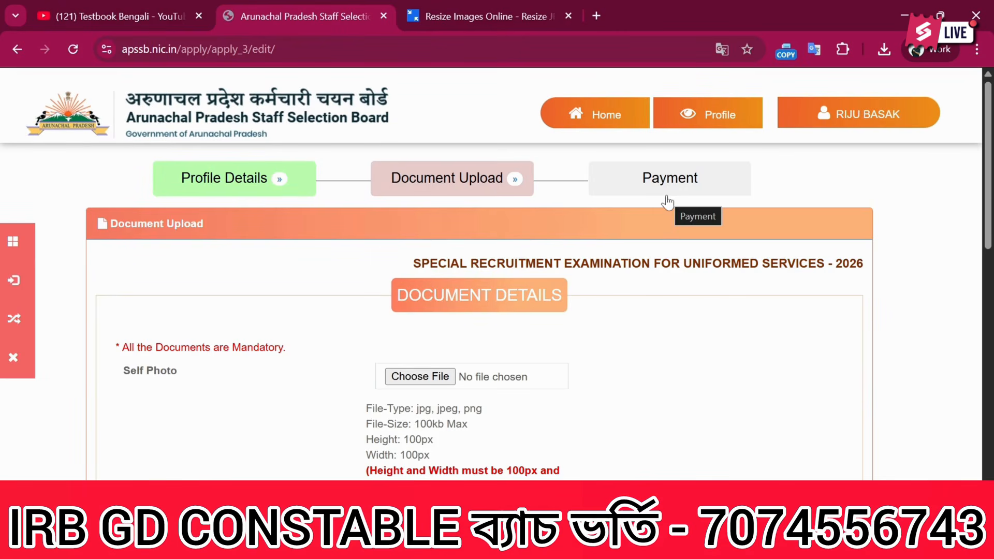
{"action": "mouse_move", "coordinate": [718, 546]}
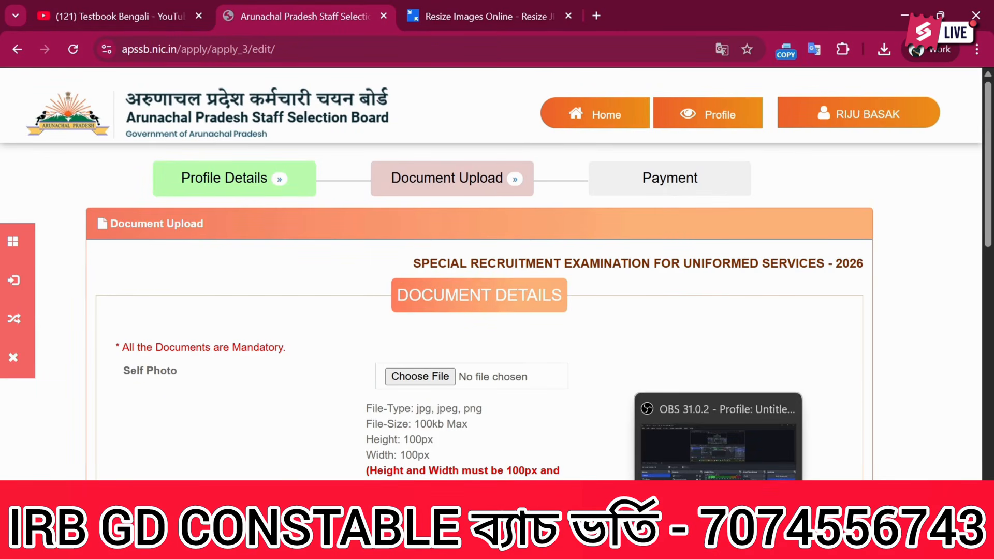